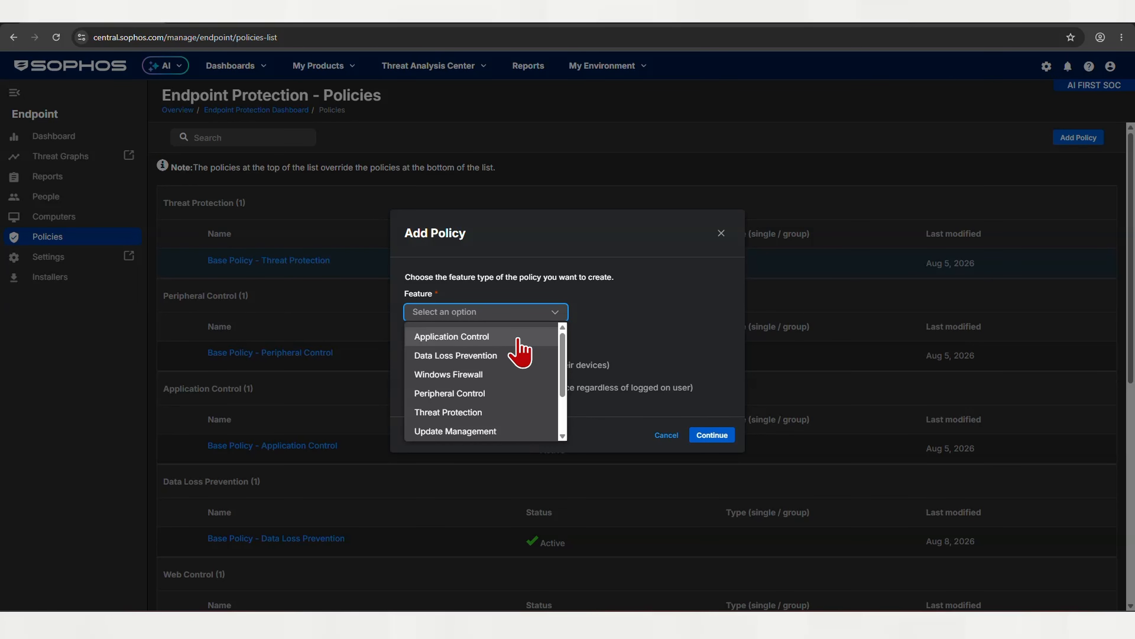
Start a new endpoint policy with the Application Control feature and the Device type
{"action": "left_click", "coordinate": [518, 336]}
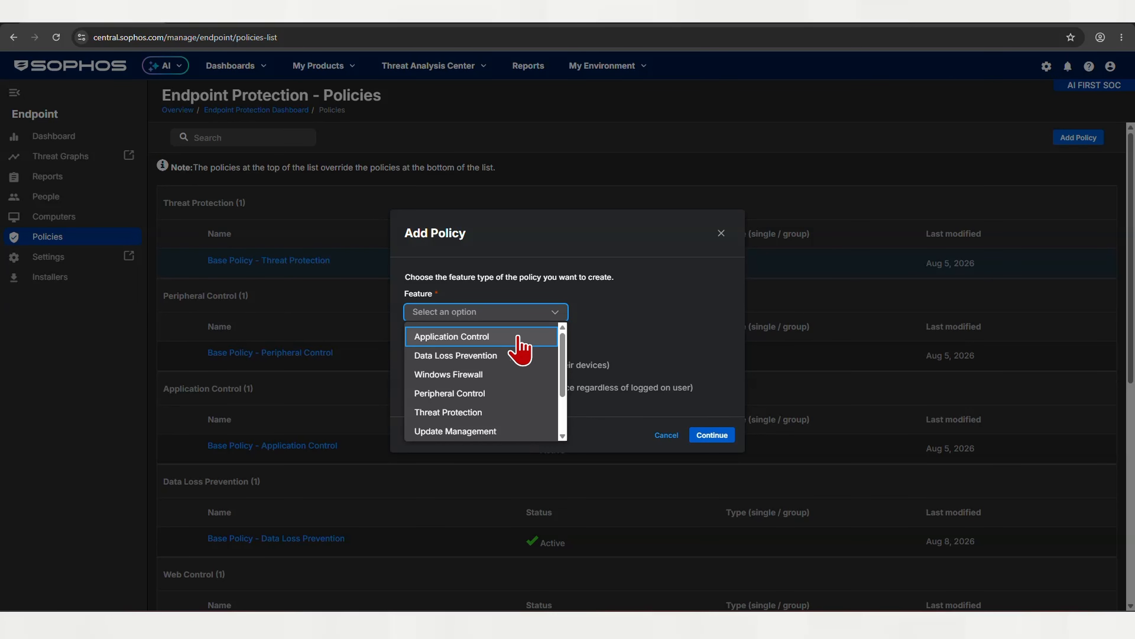
{"action": "left_click", "coordinate": [517, 336]}
{"action": "left_click", "coordinate": [410, 388]}
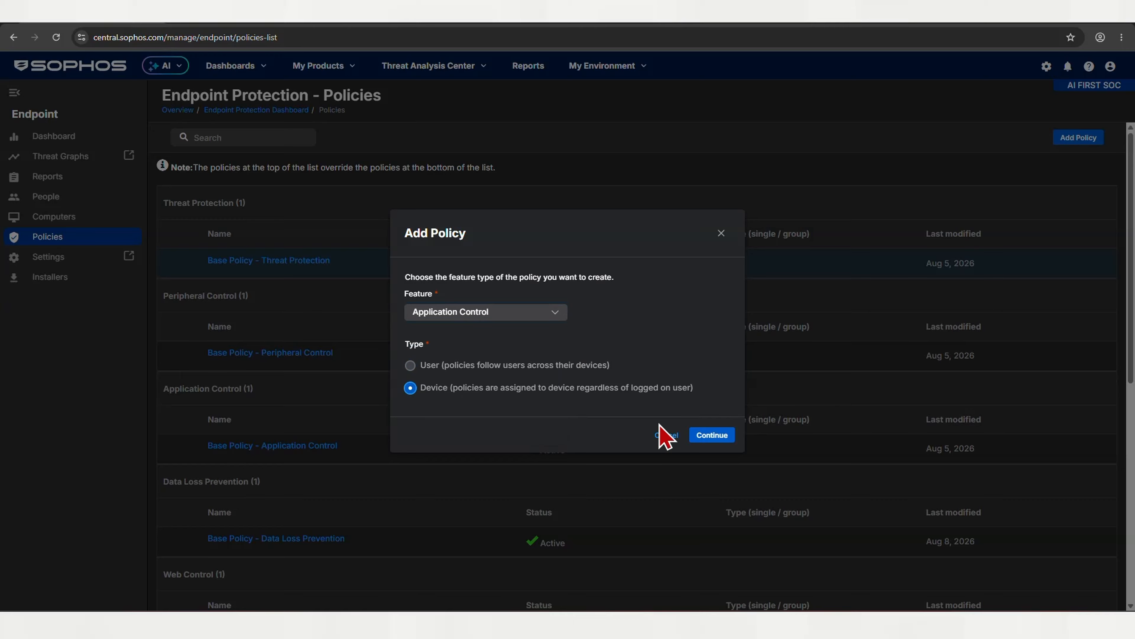
{"action": "left_click", "coordinate": [709, 438]}
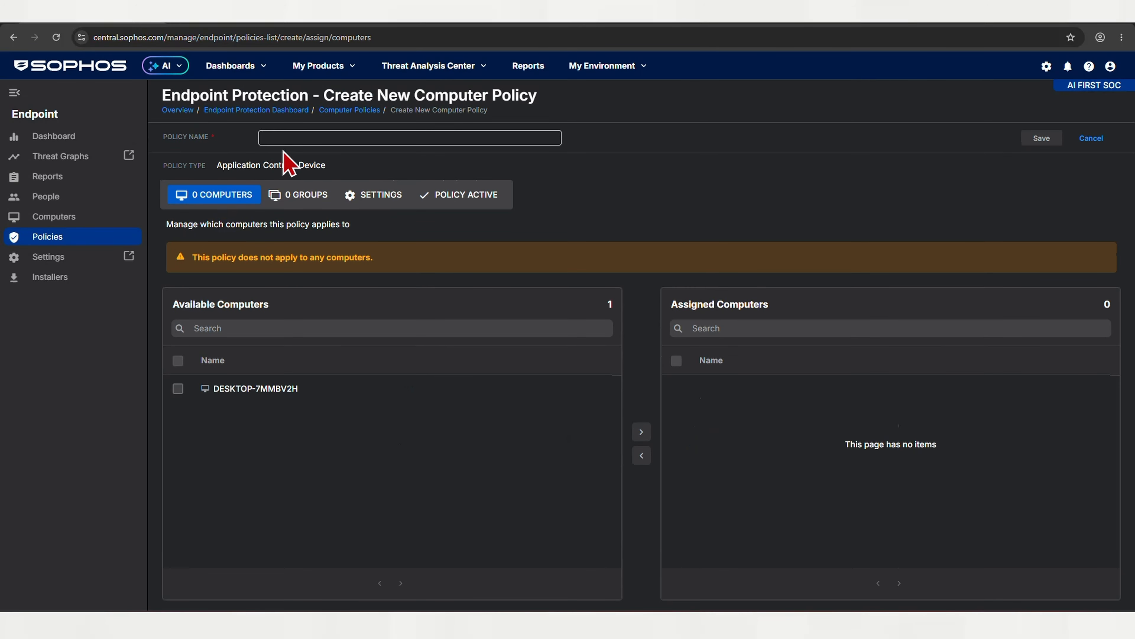
Name the policy "app test policy" and assign the computer DESKTOP-7MMBV2H to it
{"action": "left_click", "coordinate": [299, 139]}
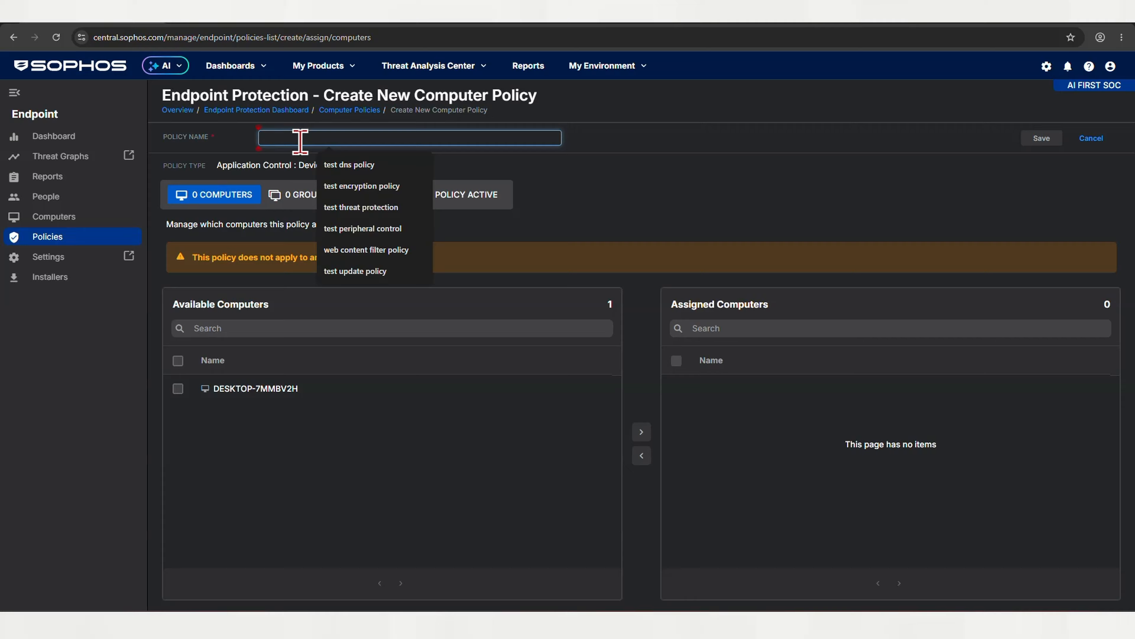
{"action": "type", "text": "app test polic"}
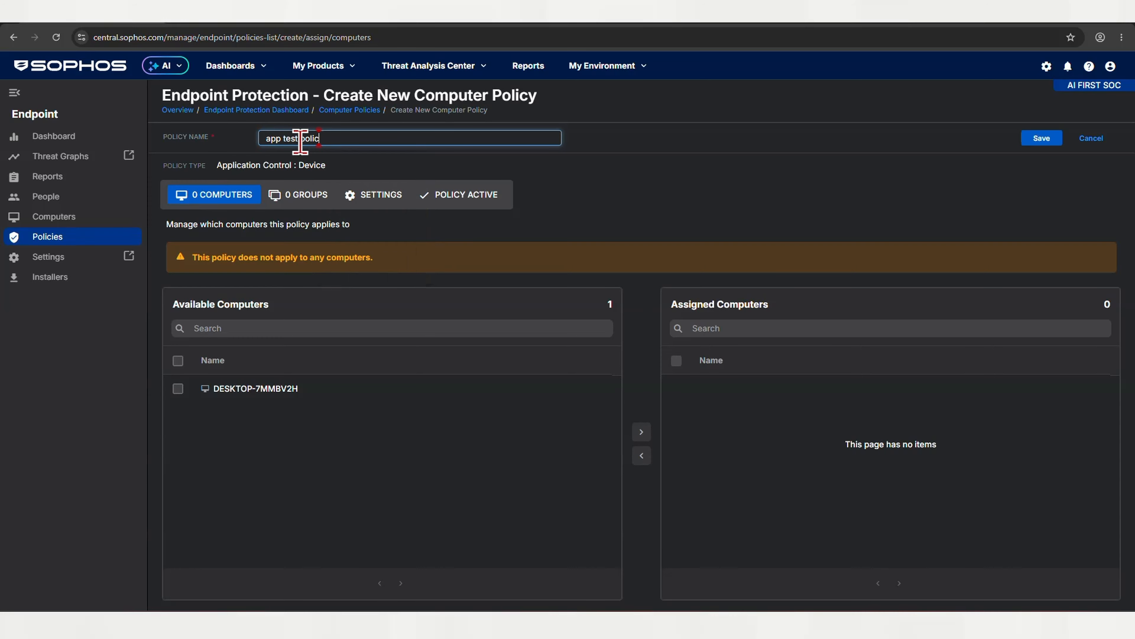
{"action": "type", "text": "y"}
{"action": "left_click", "coordinate": [178, 360]}
{"action": "left_click", "coordinate": [642, 433]}
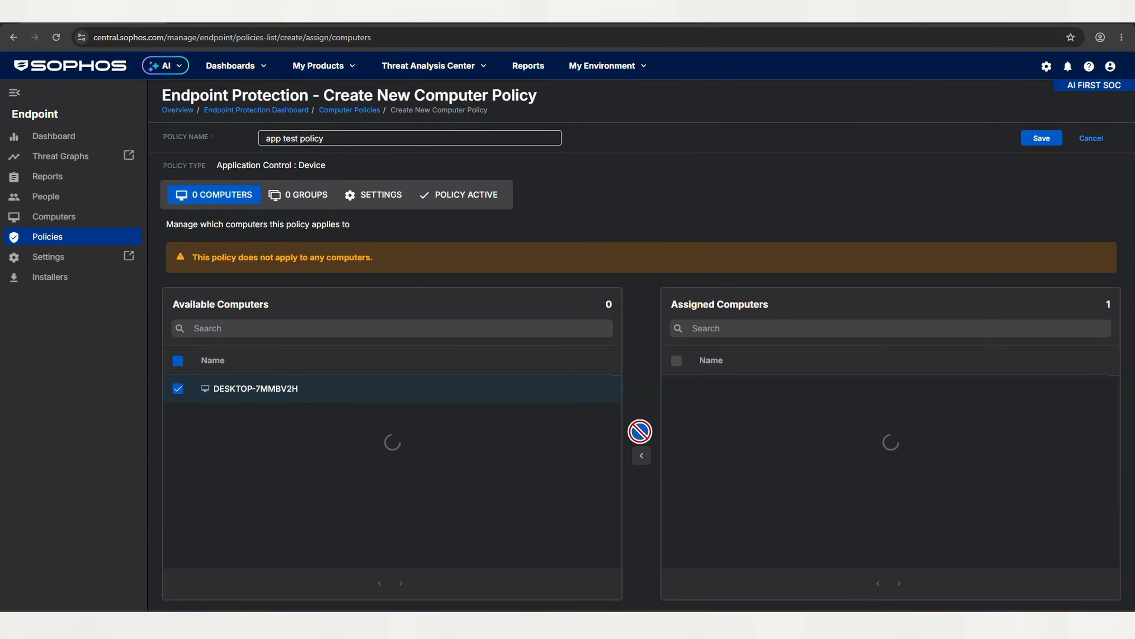
Assign the only available computer group to the policy
{"action": "left_click", "coordinate": [298, 197]}
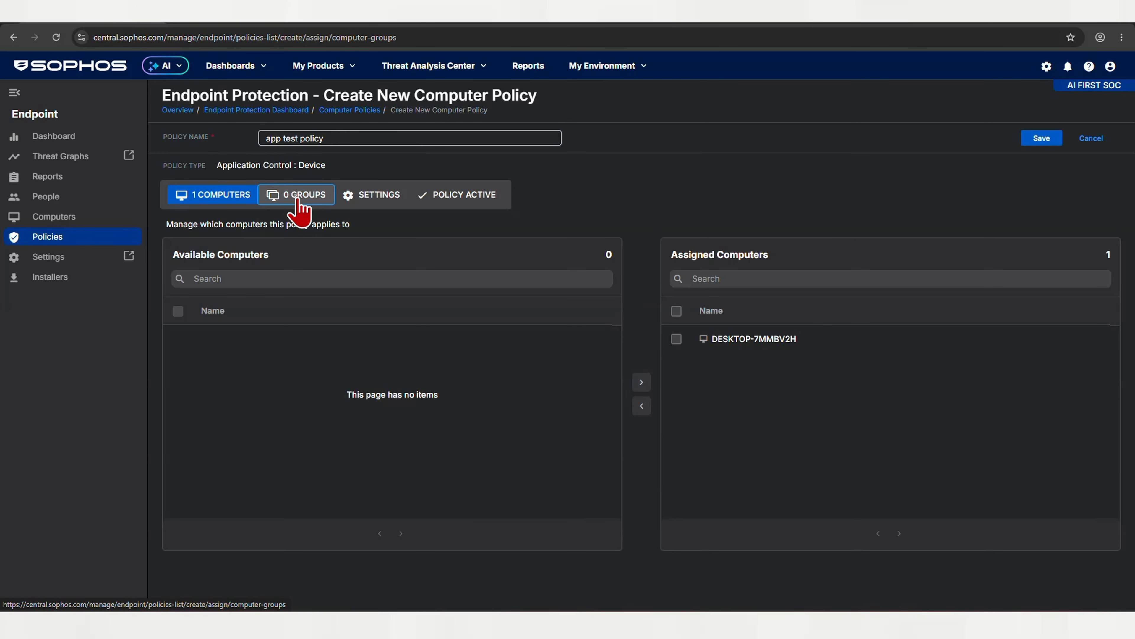
{"action": "left_click", "coordinate": [190, 360]}
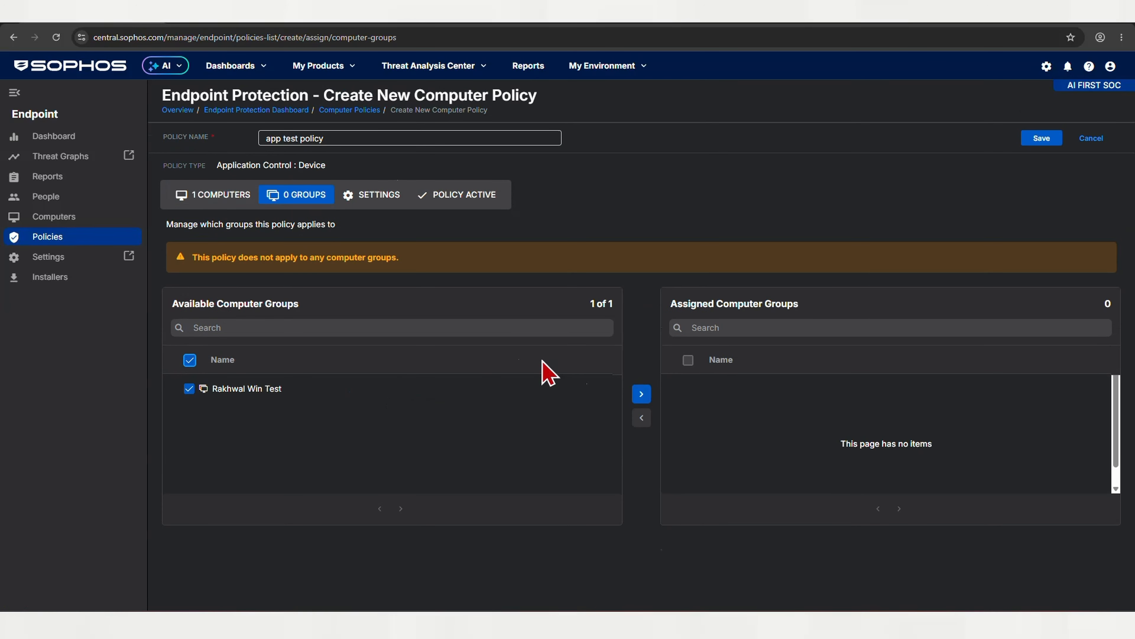
{"action": "left_click", "coordinate": [642, 393]}
Enable both detection options in the policy settings with detected applications blocked, and add the desktop message "this is blocked by me"
{"action": "left_click", "coordinate": [347, 202]}
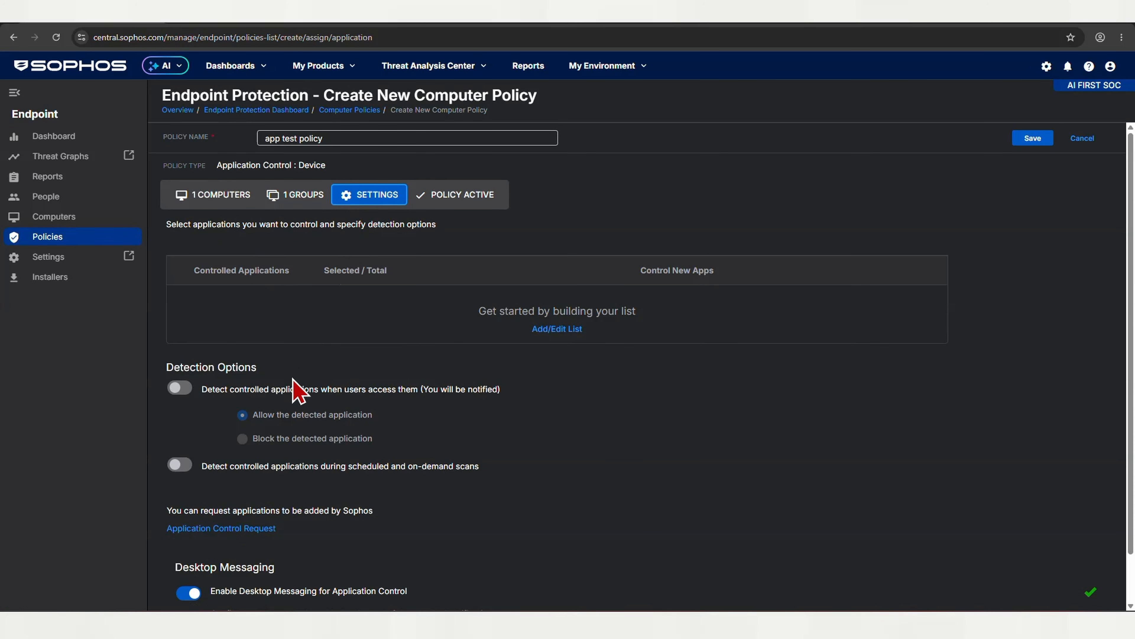
{"action": "scroll", "coordinate": [293, 388], "scroll_direction": "down", "scroll_amount": 1}
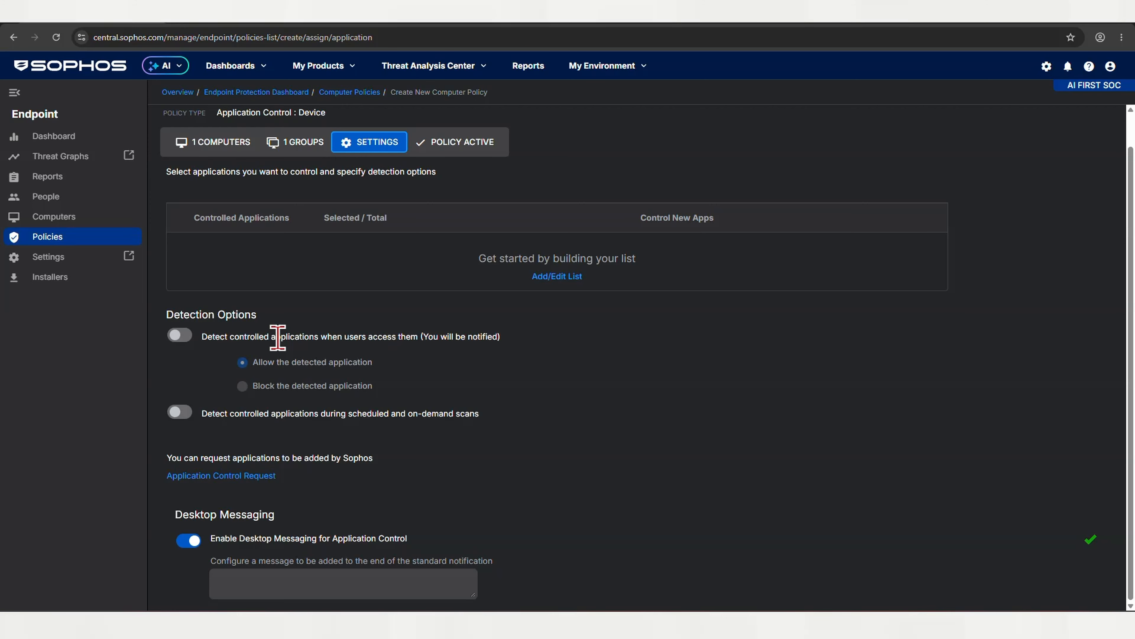
{"action": "left_click", "coordinate": [180, 336]}
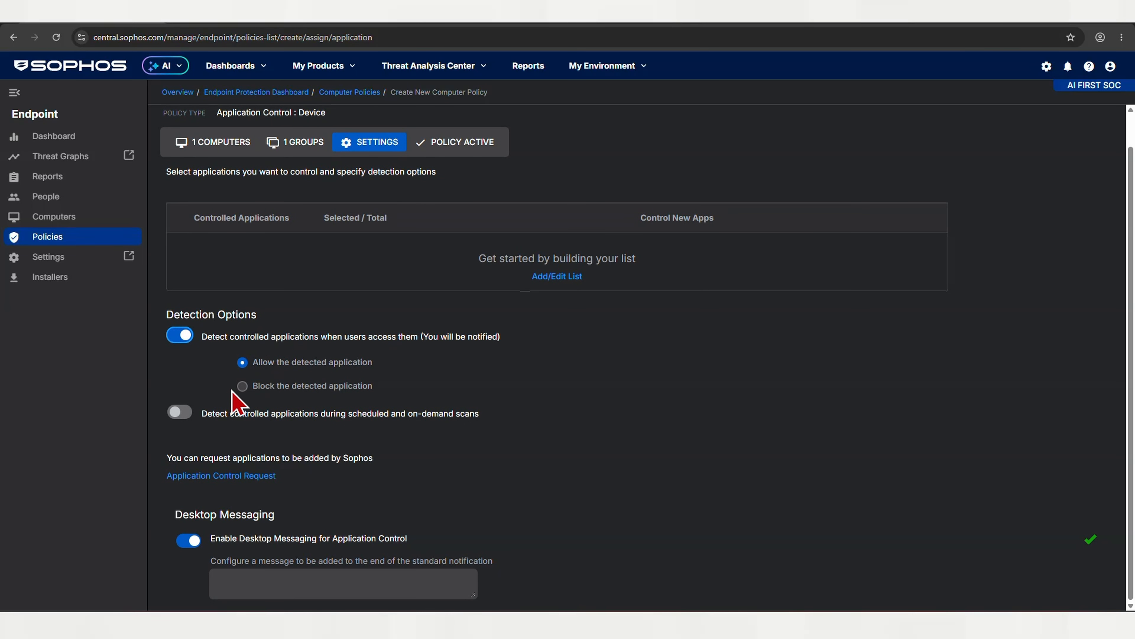
{"action": "left_click", "coordinate": [243, 387]}
{"action": "left_click", "coordinate": [178, 414]}
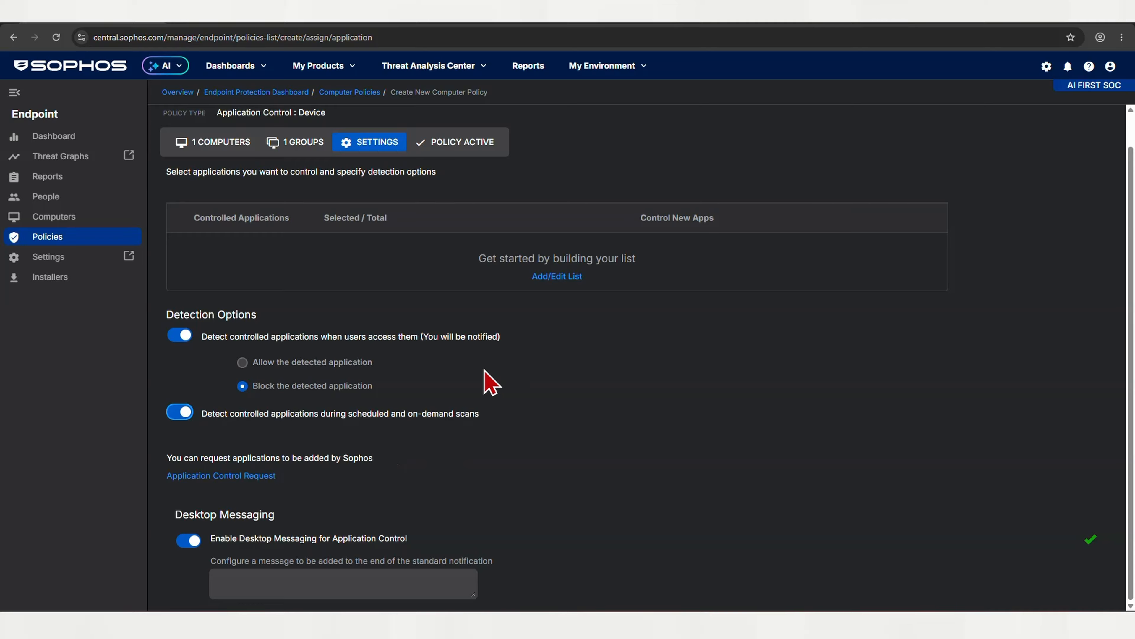
{"action": "left_click", "coordinate": [261, 577]}
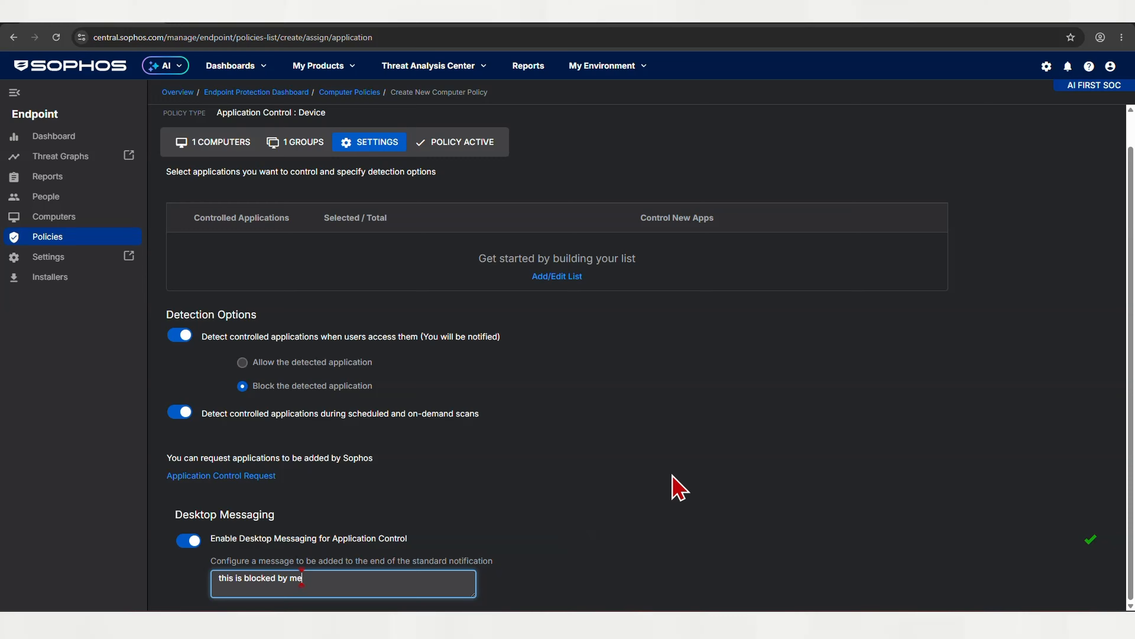
Try twice to launch UltraViewer on the computer, dismissing its dialog each time
{"action": "left_click", "coordinate": [505, 622]}
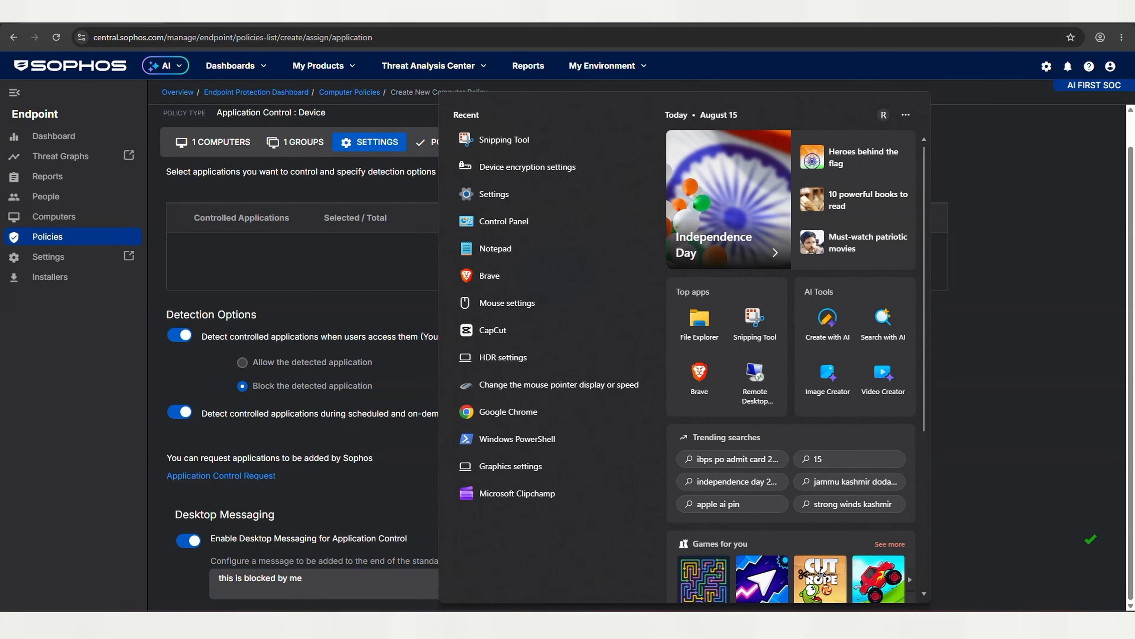
{"action": "type", "text": "ult"}
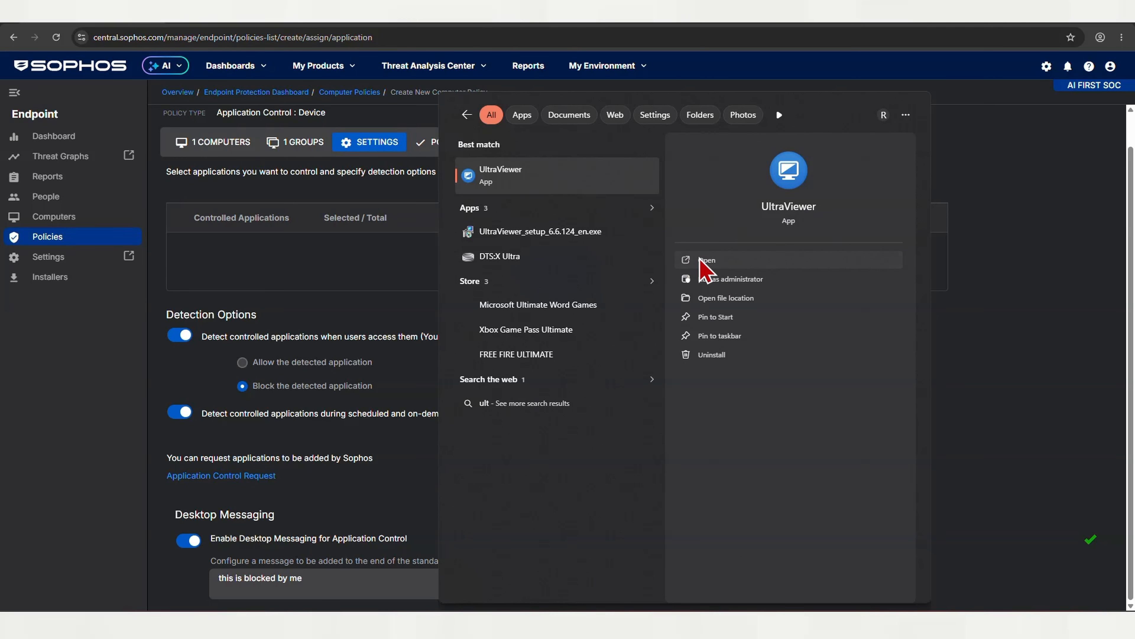
{"action": "left_click", "coordinate": [702, 260]}
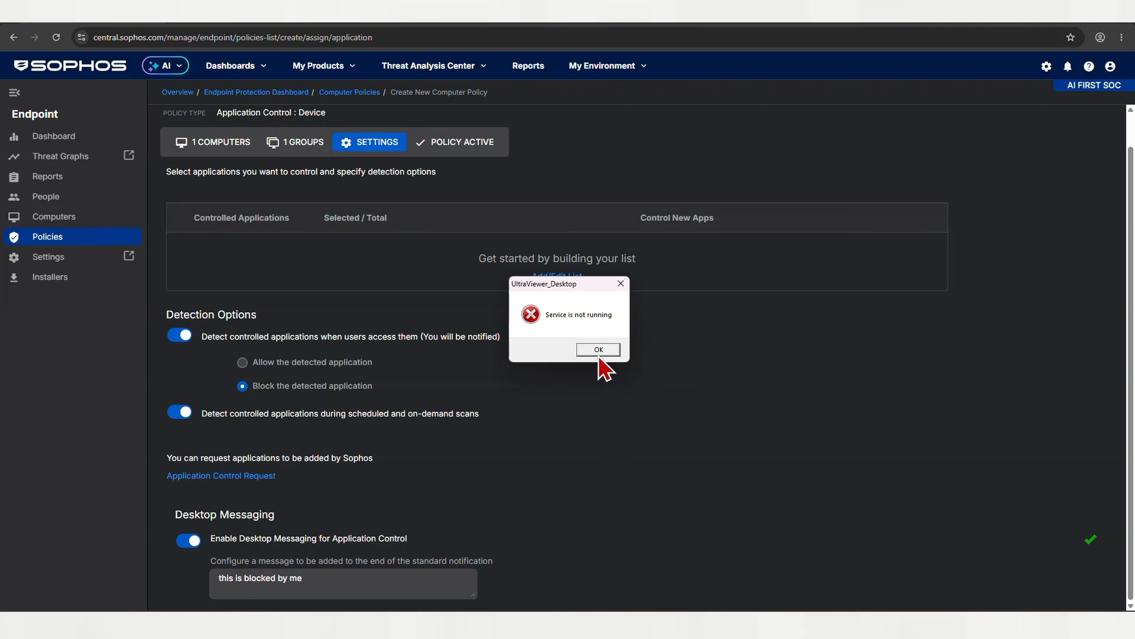
{"action": "left_click", "coordinate": [595, 347]}
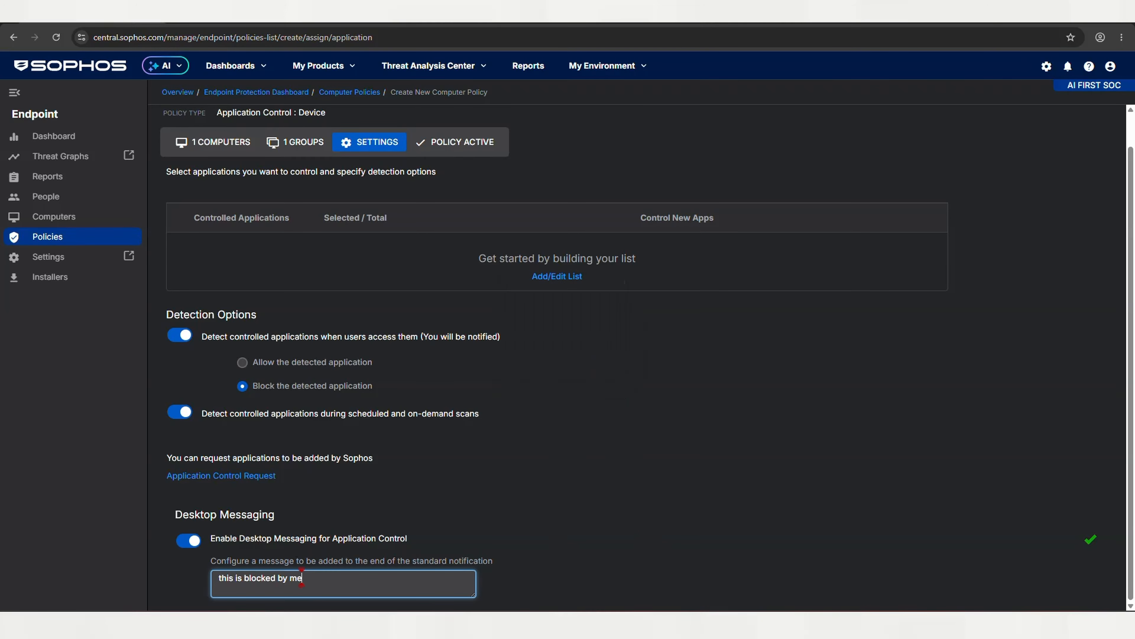
{"action": "key", "text": "super"}
{"action": "type", "text": "ul"}
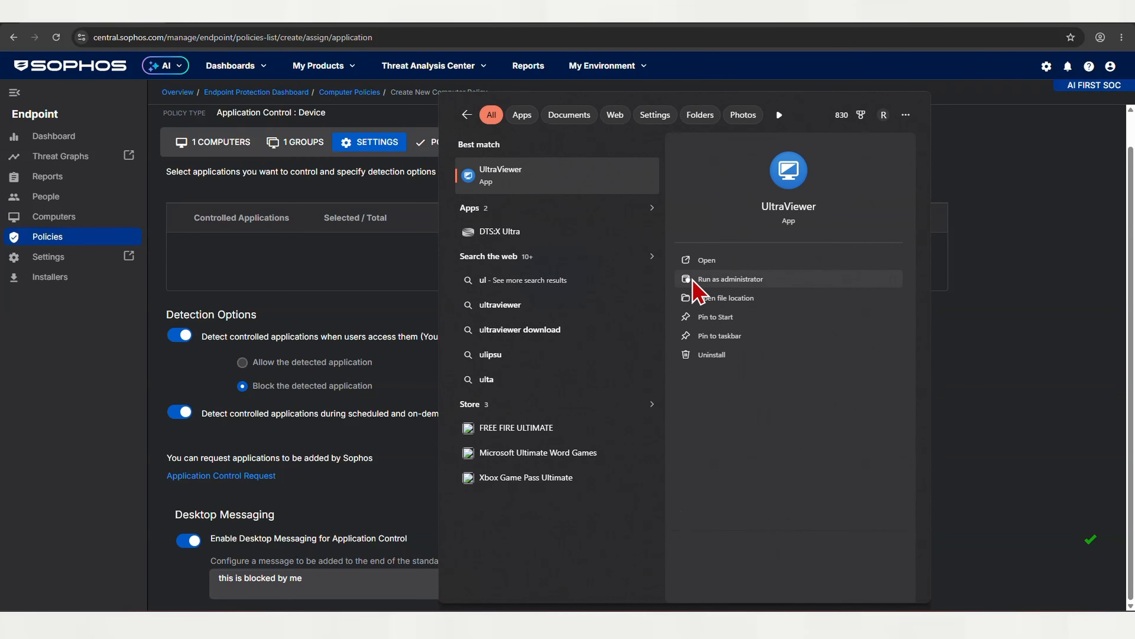
{"action": "left_click", "coordinate": [693, 264]}
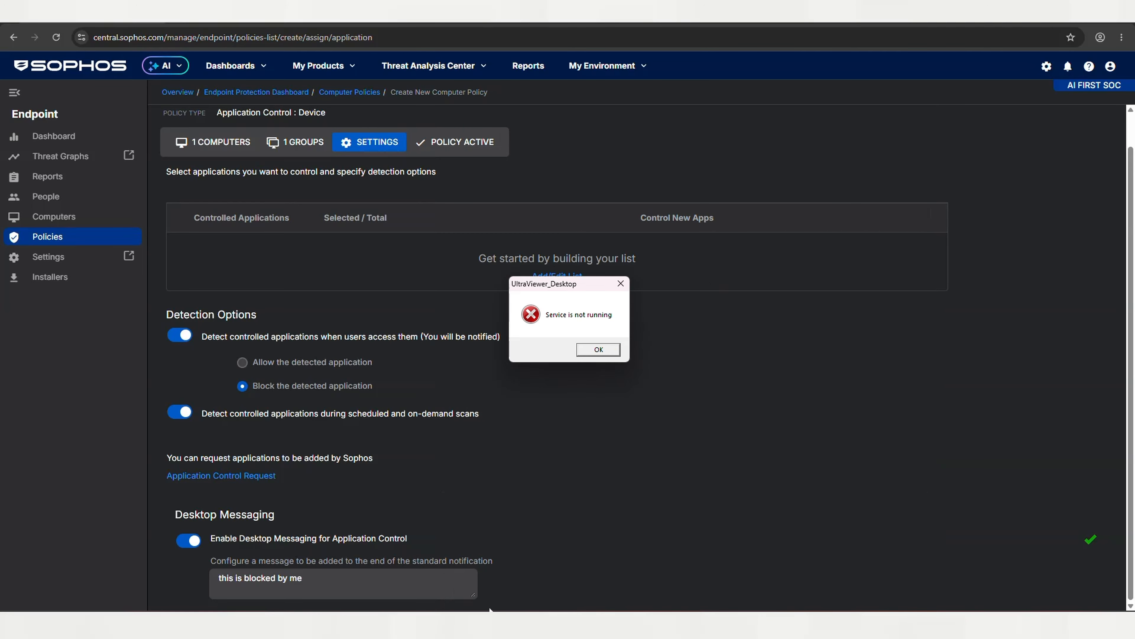
{"action": "left_click", "coordinate": [599, 350]}
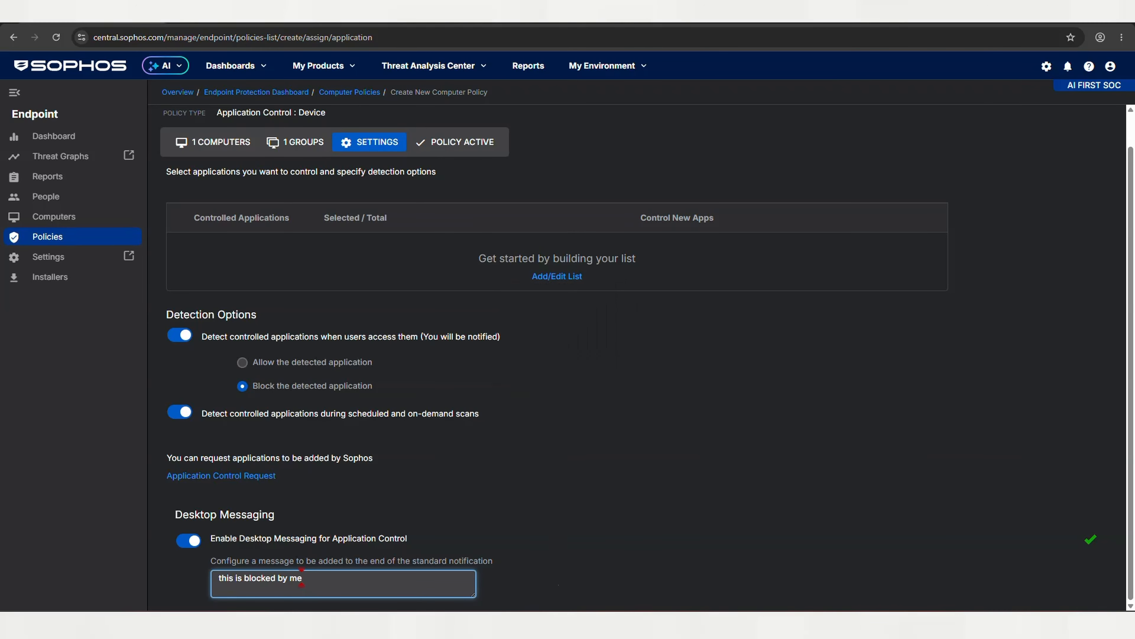
Launch CapCut from the recent Windows apps as a test application
{"action": "key", "text": "super"}
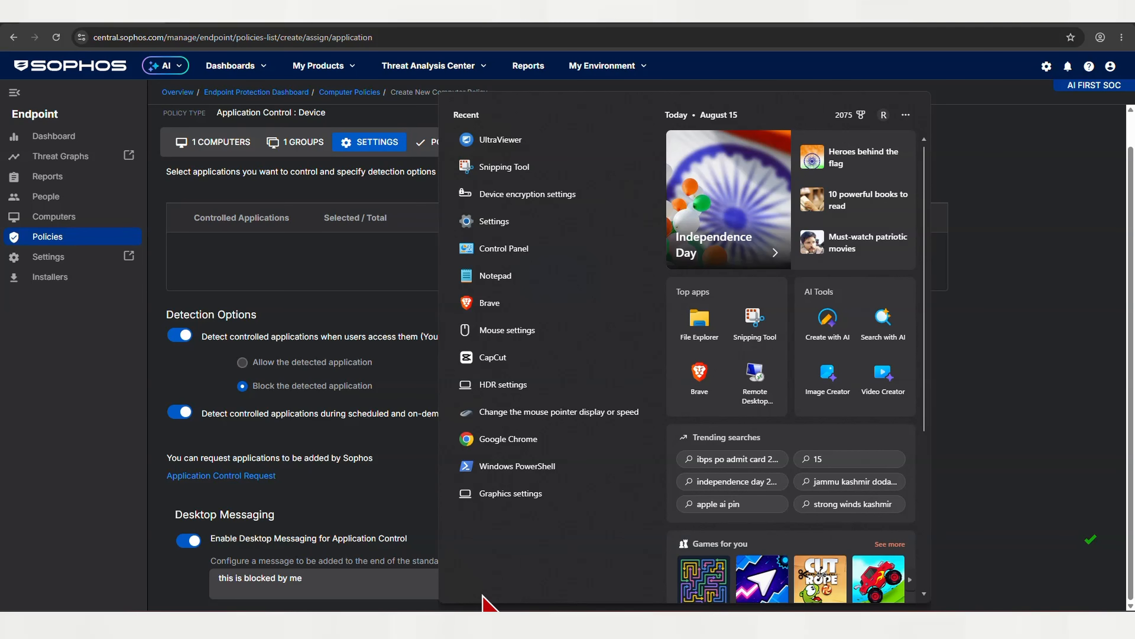
{"action": "left_click", "coordinate": [485, 358]}
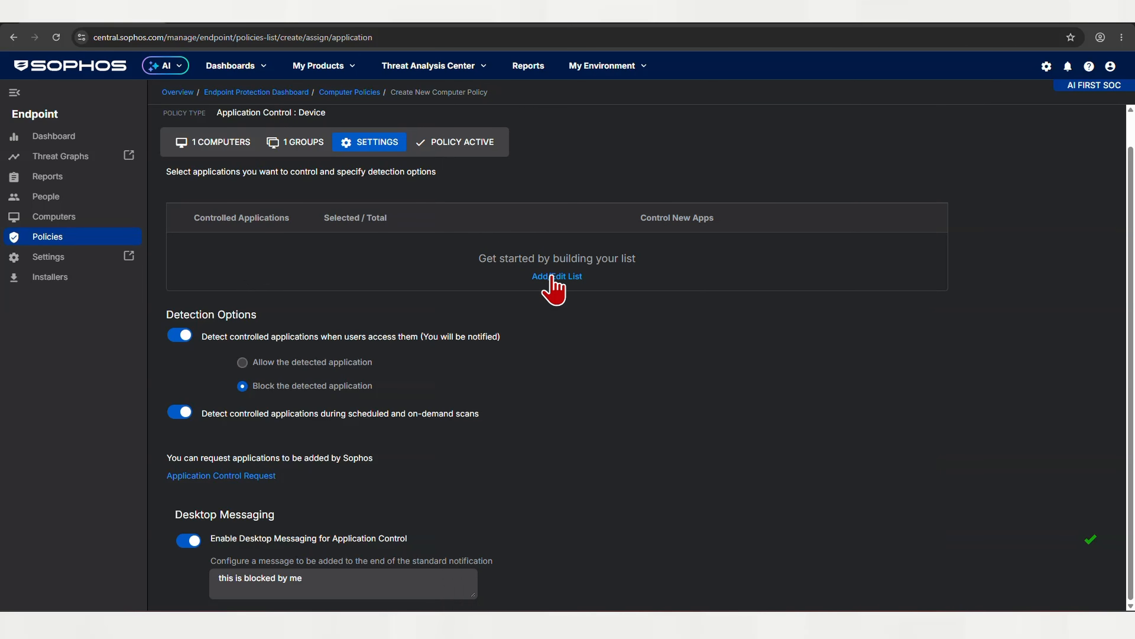
Add CapCut from the Media conversion tool category to the policy's controlled applications list
{"action": "left_click", "coordinate": [553, 277]}
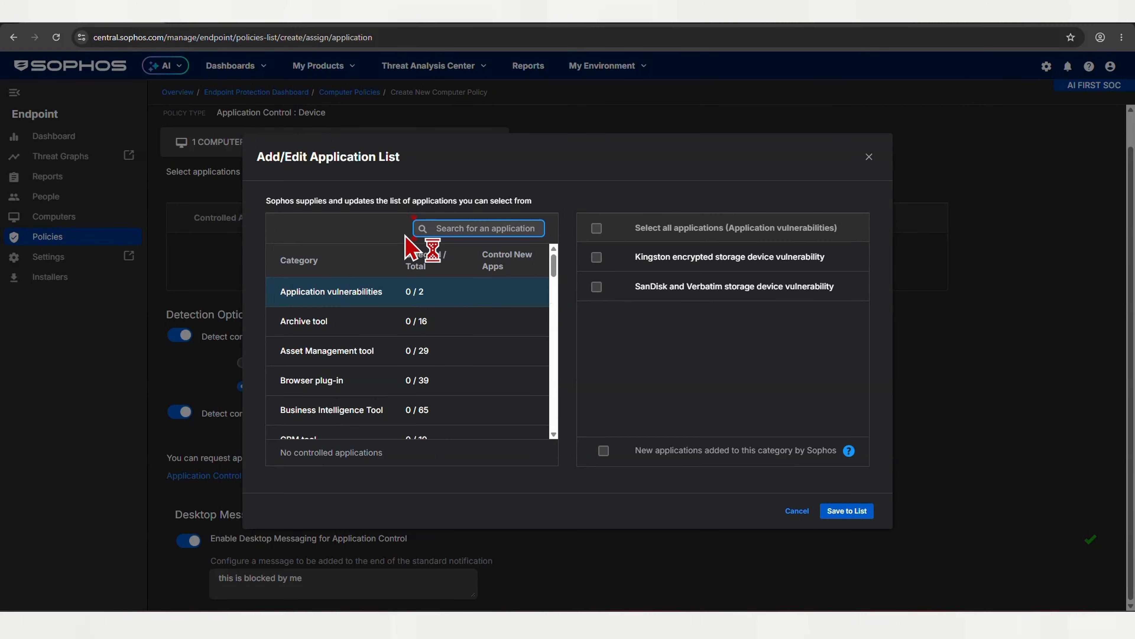
{"action": "type", "text": "cap"}
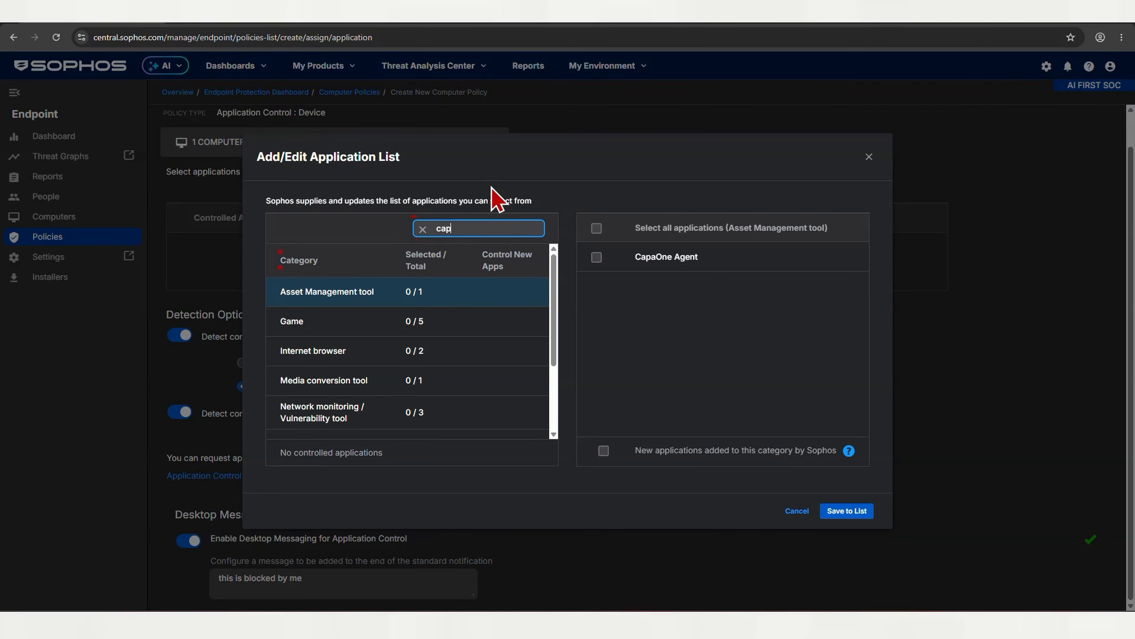
{"action": "type", "text": "cut"}
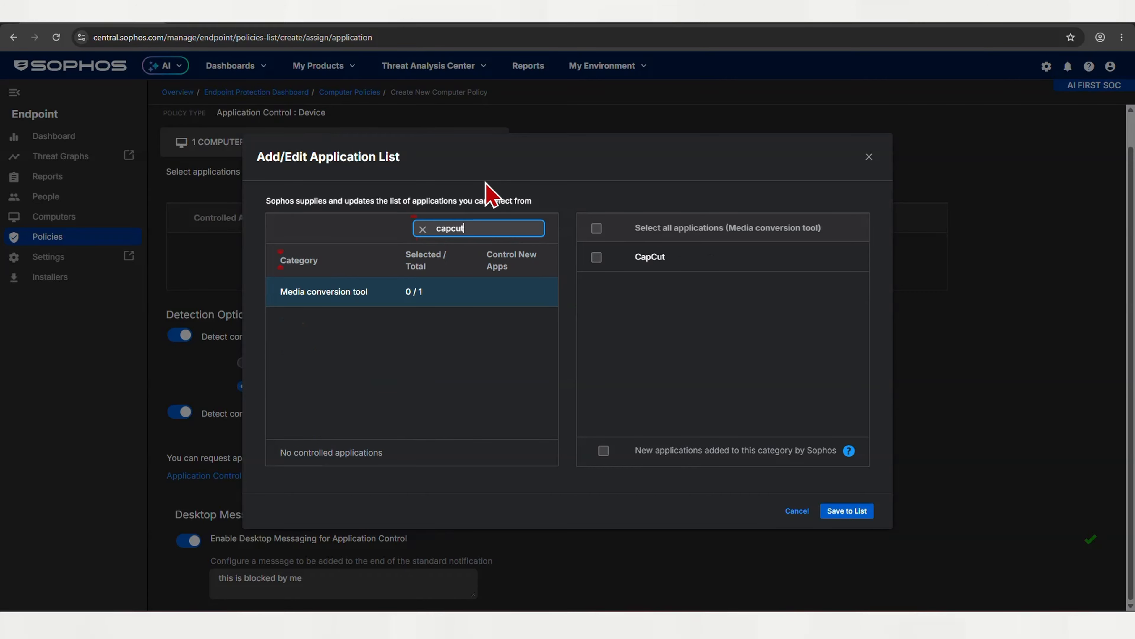
{"action": "left_click", "coordinate": [405, 310]}
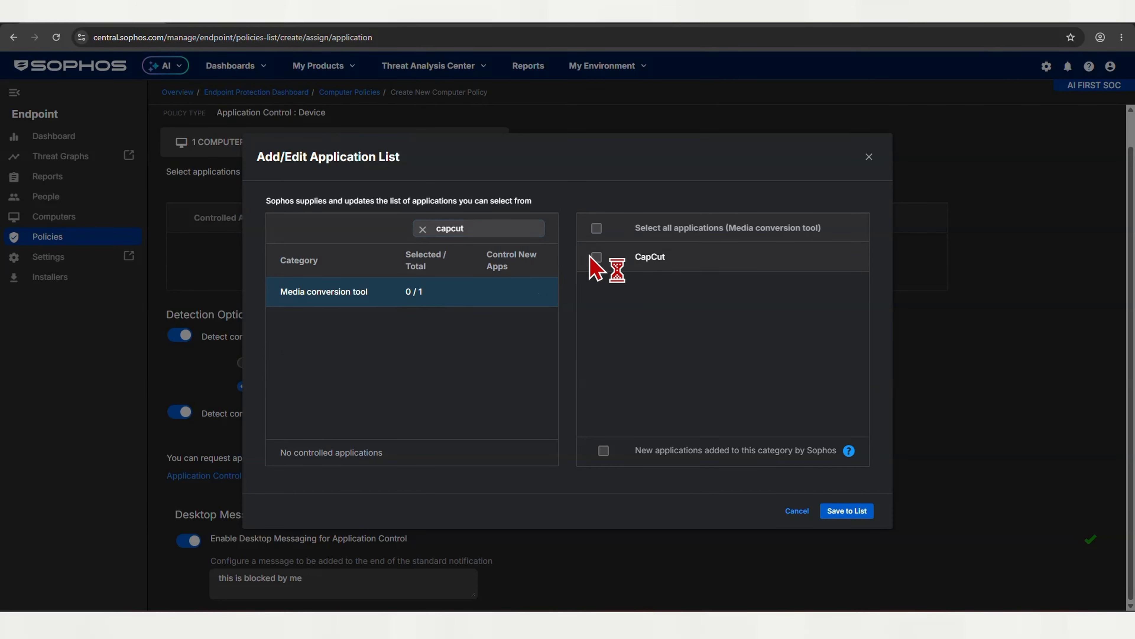
{"action": "left_click", "coordinate": [595, 258]}
{"action": "left_click", "coordinate": [840, 512]}
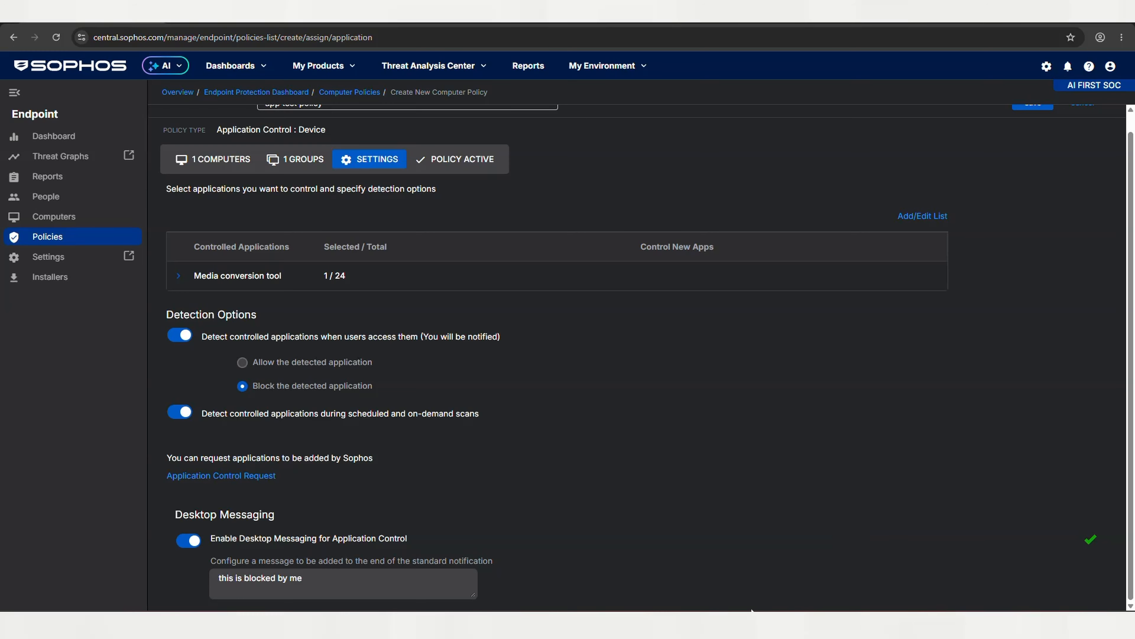
Search Windows for CapCut, open it and bring its home window to the front
{"action": "key", "text": "super"}
{"action": "type", "text": "c"}
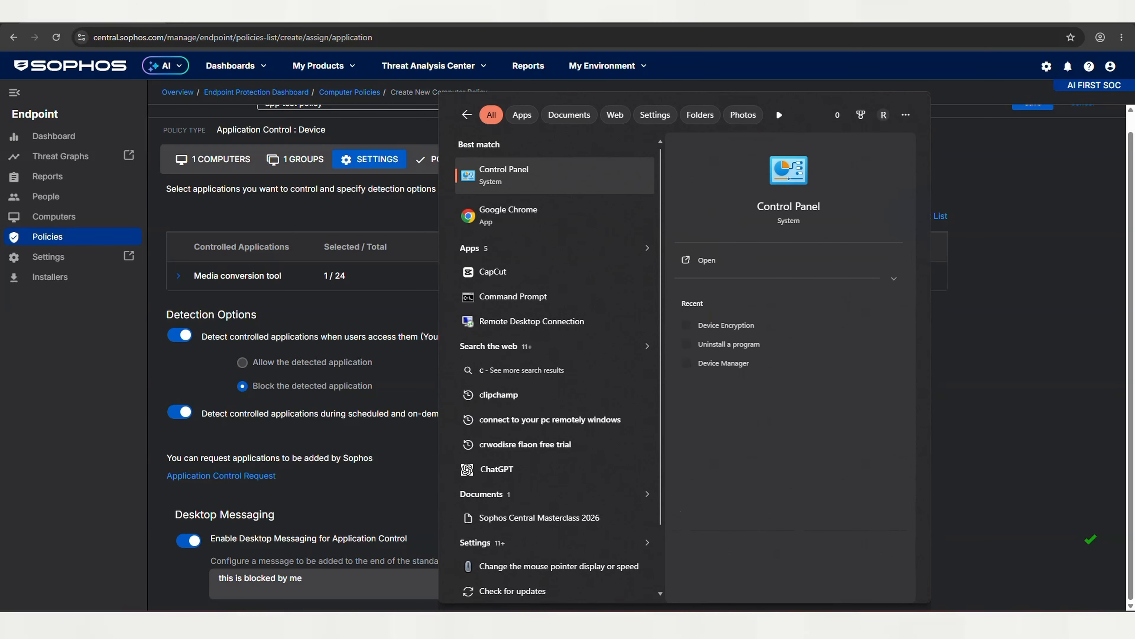
{"action": "type", "text": "a"}
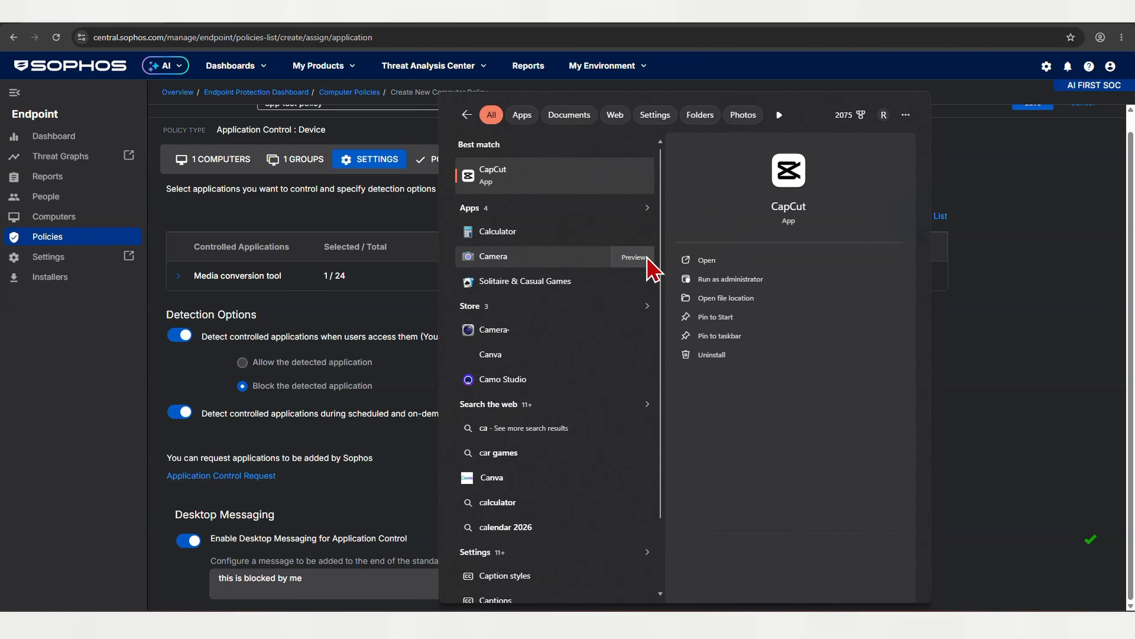
{"action": "left_click", "coordinate": [693, 263]}
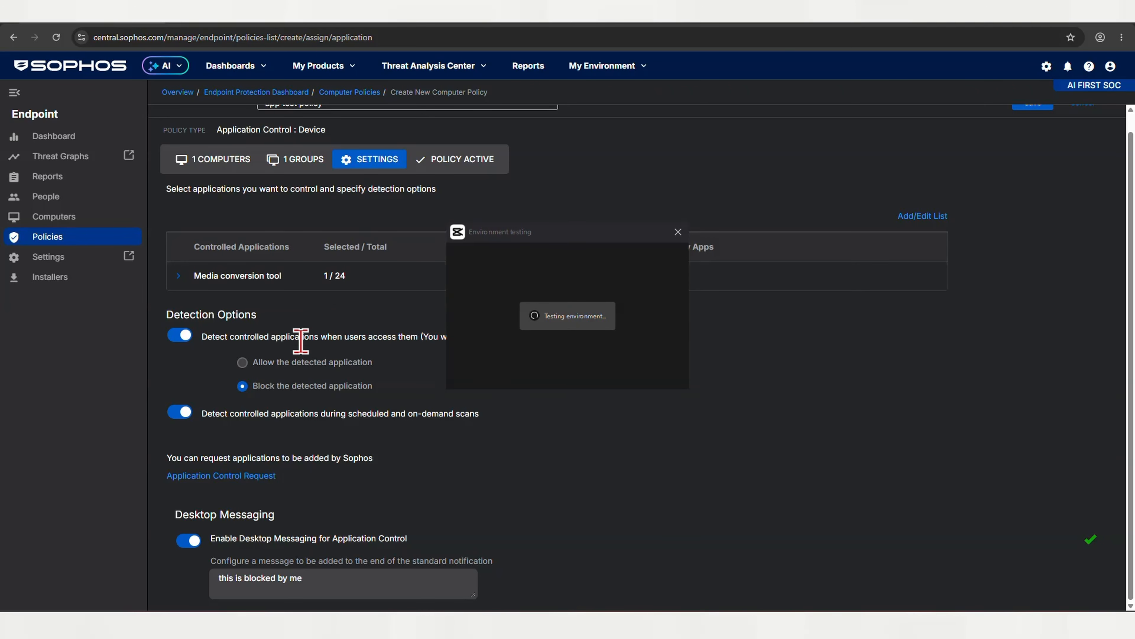
{"action": "left_click", "coordinate": [255, 334]}
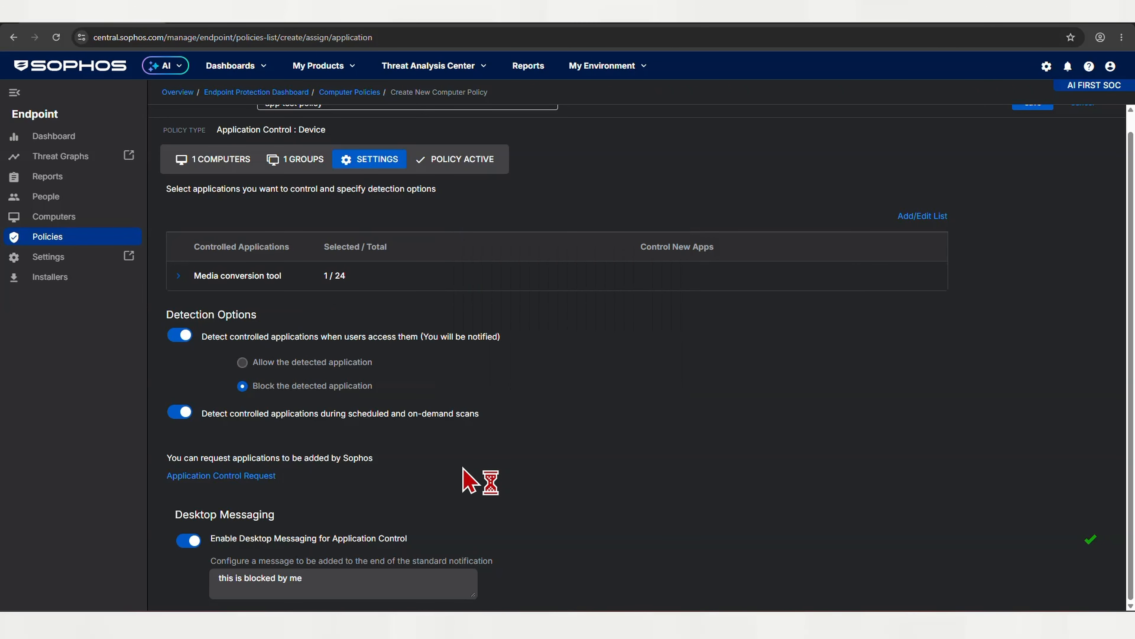
{"action": "left_click", "coordinate": [725, 623]}
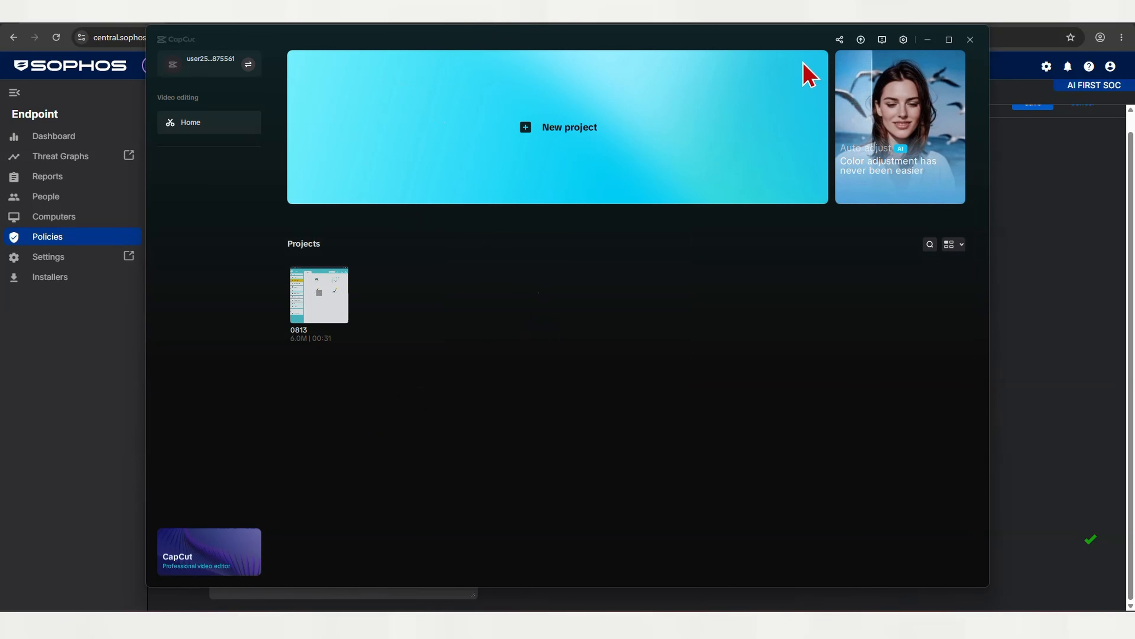
Close the CapCut home window and its environment testing window
{"action": "left_click", "coordinate": [970, 39]}
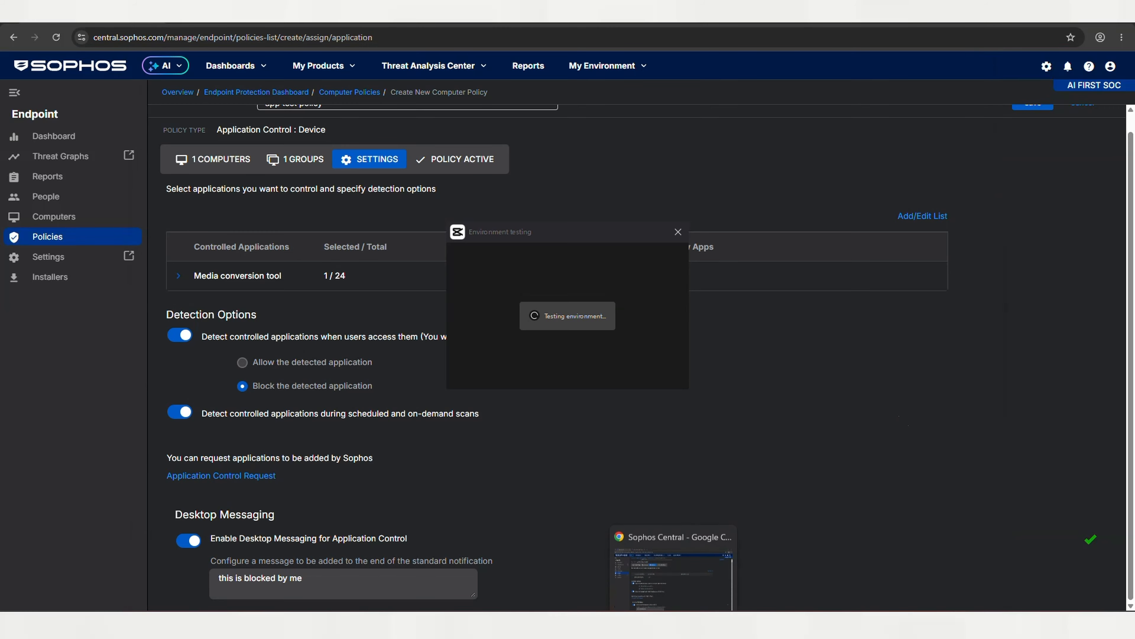
{"action": "right_click", "coordinate": [706, 626]}
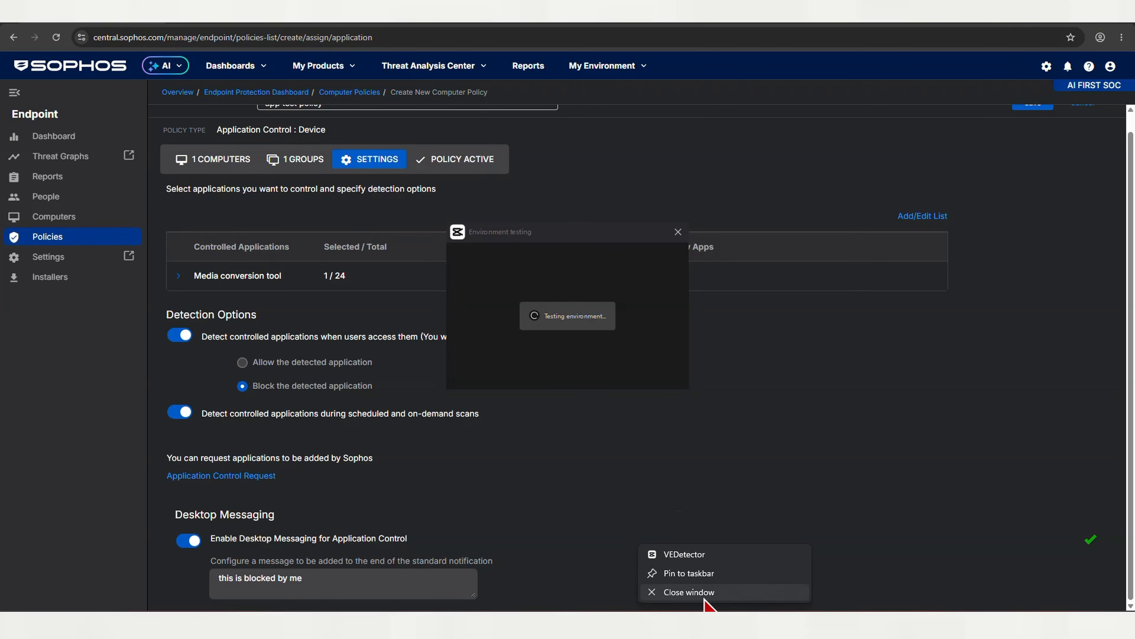
{"action": "left_click", "coordinate": [707, 600]}
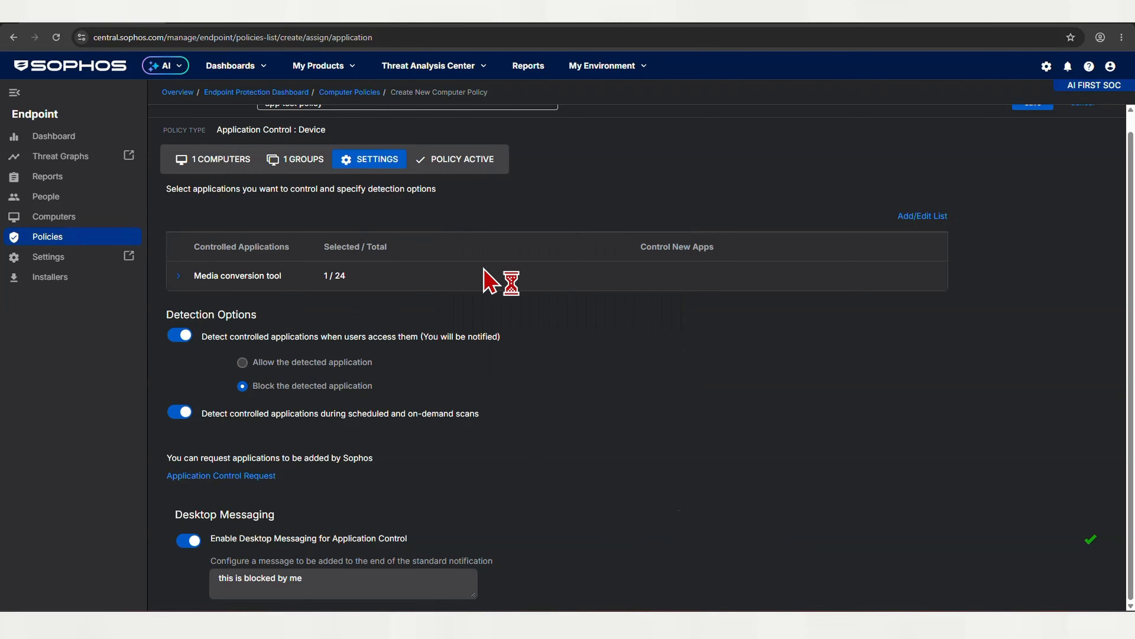
Review the settings of the app test policy and save it
{"action": "scroll", "coordinate": [367, 447], "scroll_direction": "up", "scroll_amount": 2}
{"action": "scroll", "coordinate": [365, 450], "scroll_direction": "down", "scroll_amount": 2}
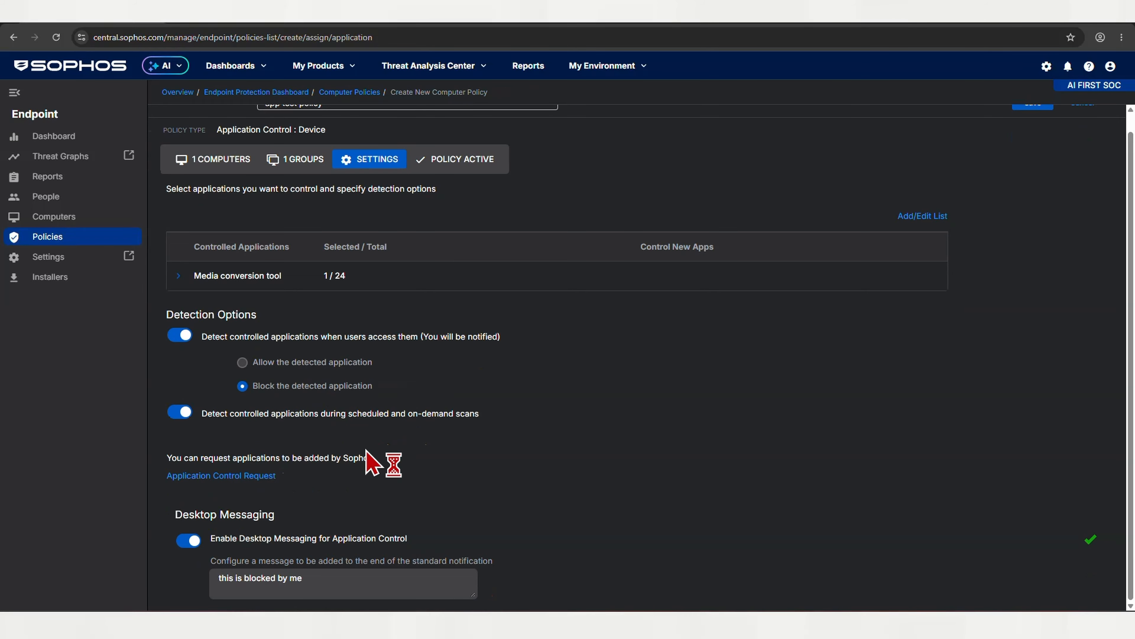
{"action": "scroll", "coordinate": [365, 505], "scroll_direction": "up", "scroll_amount": 2}
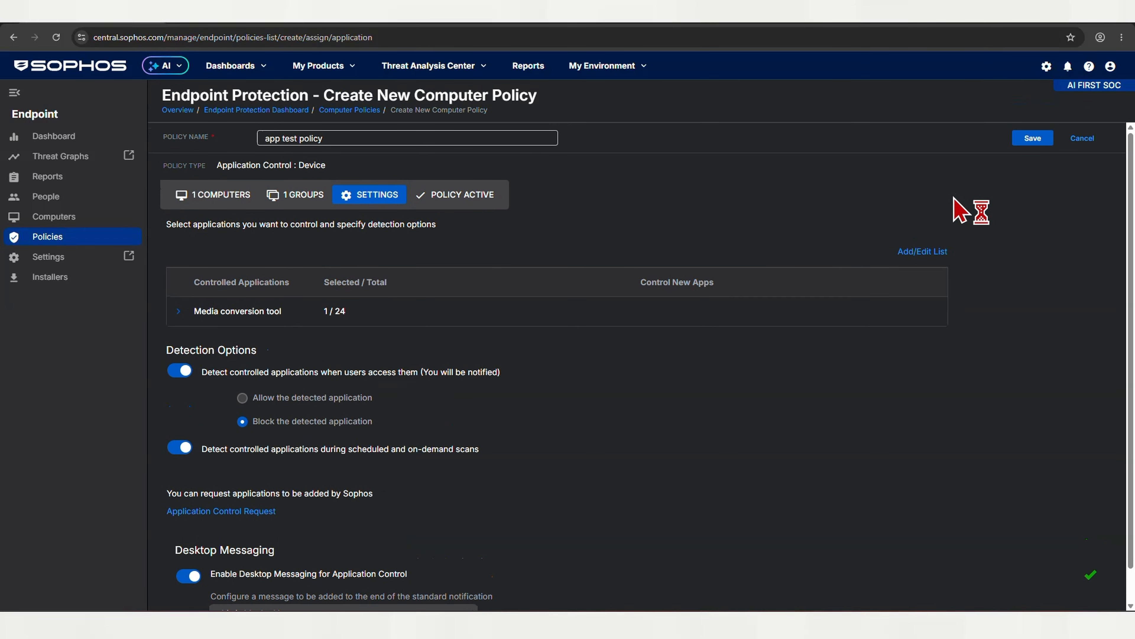
{"action": "left_click", "coordinate": [1033, 139]}
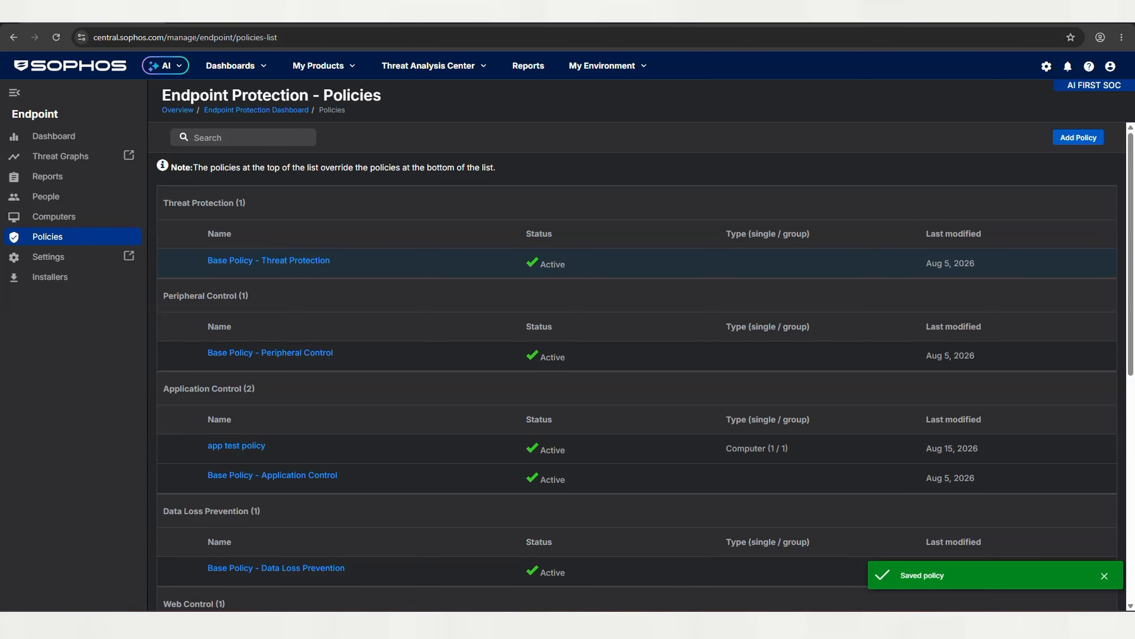
Pin CapCut to the Windows taskbar and close its remaining window
{"action": "right_click", "coordinate": [726, 626]}
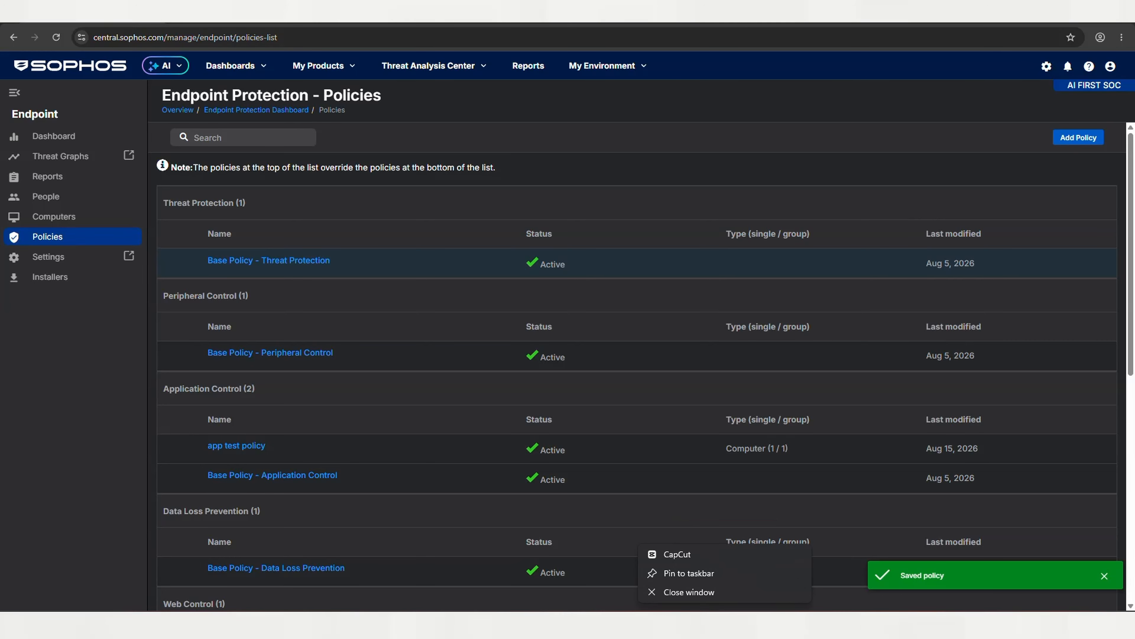
{"action": "left_click", "coordinate": [688, 577]}
{"action": "right_click", "coordinate": [727, 627]}
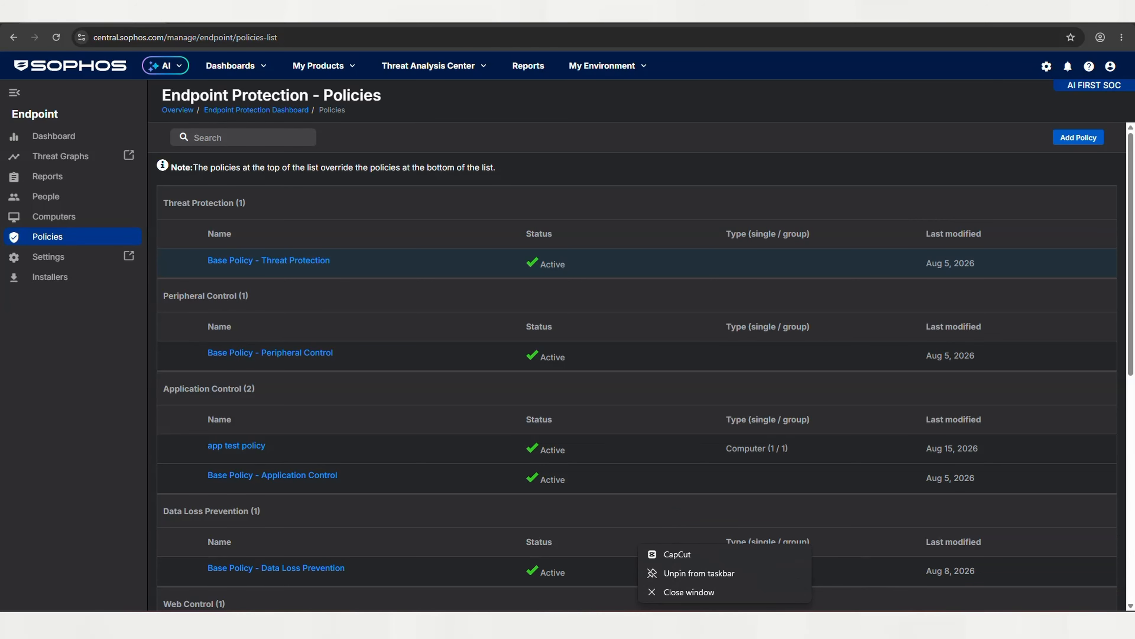
{"action": "left_click", "coordinate": [698, 596]}
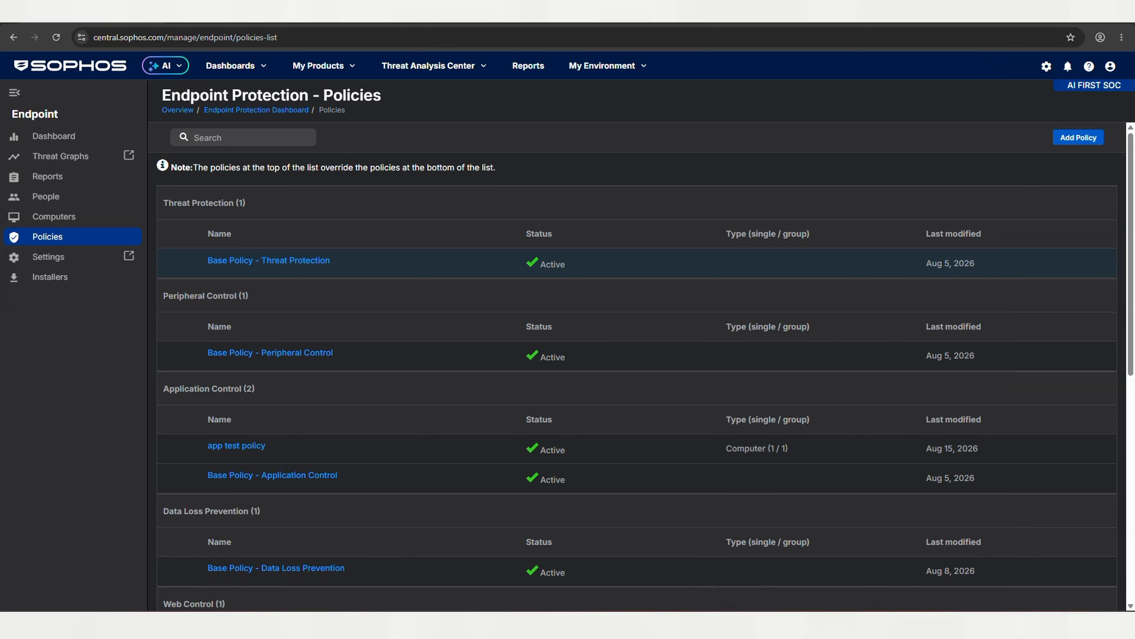
{"action": "right_click", "coordinate": [724, 627]}
{"action": "left_click", "coordinate": [691, 592]}
Open the Sophos Endpoint agent from the system tray and check its status, events and detections
{"action": "scroll", "coordinate": [325, 302], "scroll_direction": "down", "scroll_amount": 3}
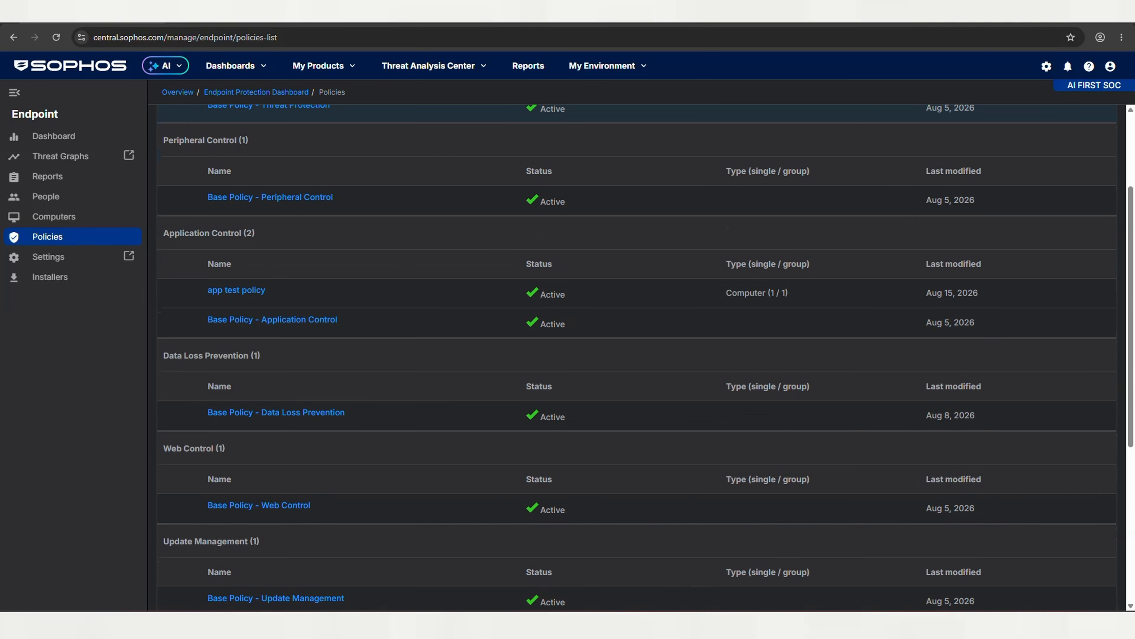
{"action": "left_click", "coordinate": [934, 606]}
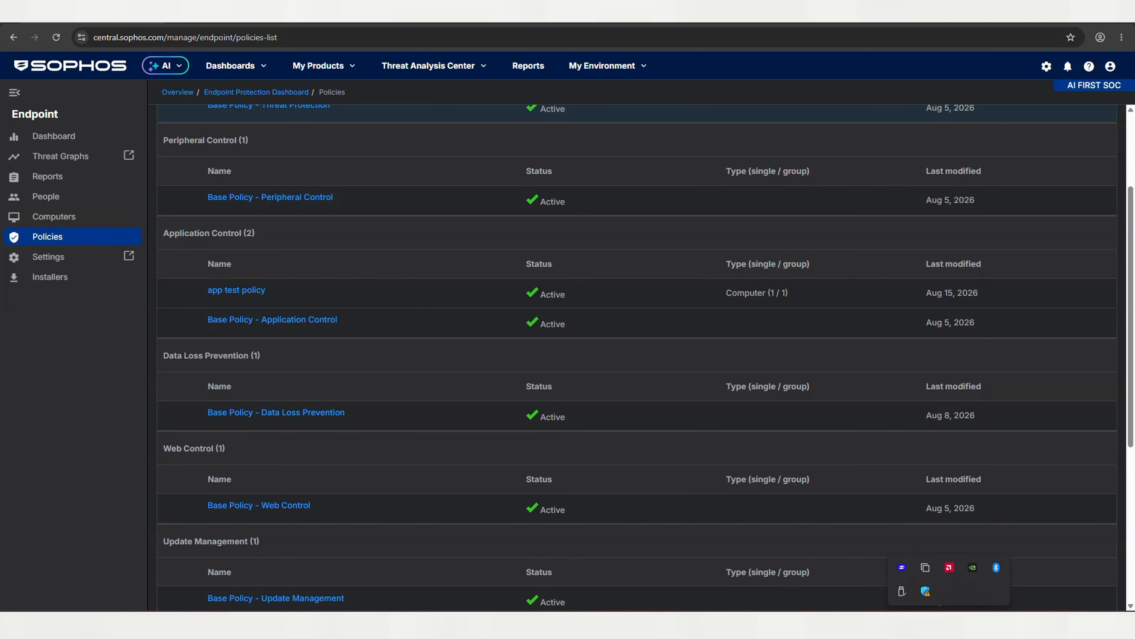
{"action": "left_click", "coordinate": [902, 568]}
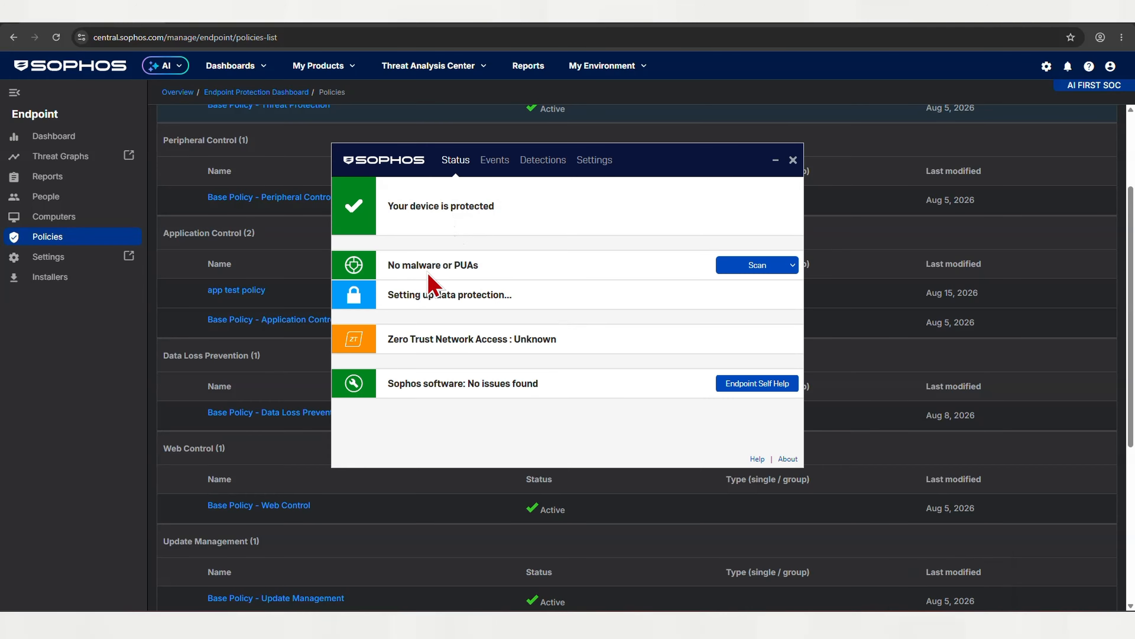
{"action": "left_click", "coordinate": [492, 162]}
{"action": "left_click", "coordinate": [543, 162]}
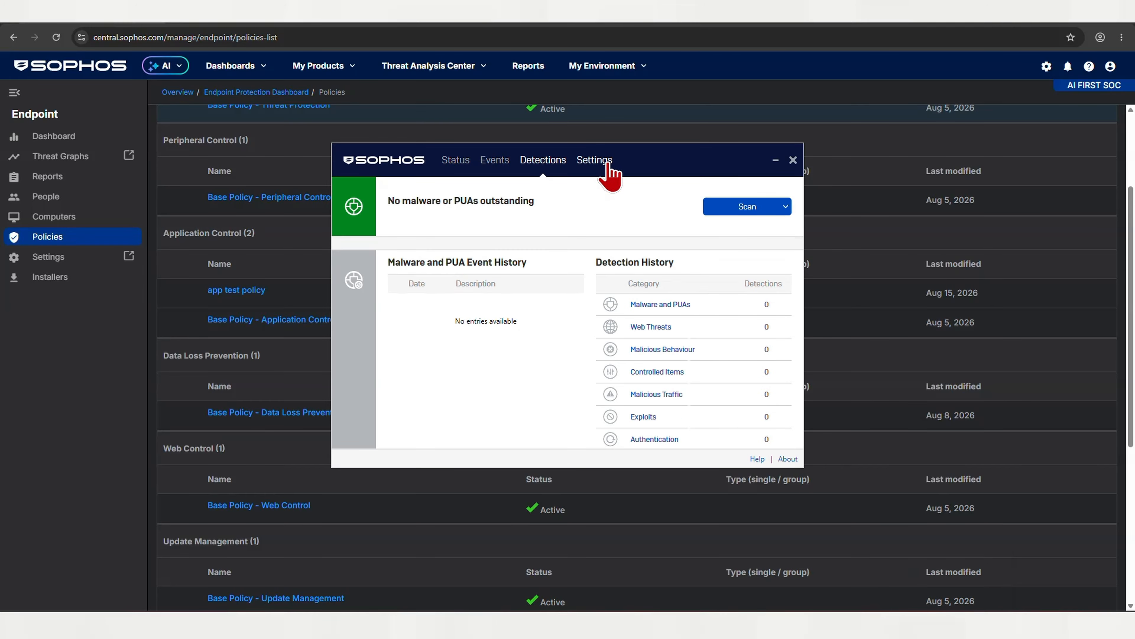
{"action": "left_click", "coordinate": [456, 161]}
Examine the Sophos services, drivers and processes in Endpoint Self Help, then minimize its window
{"action": "left_click", "coordinate": [756, 384]}
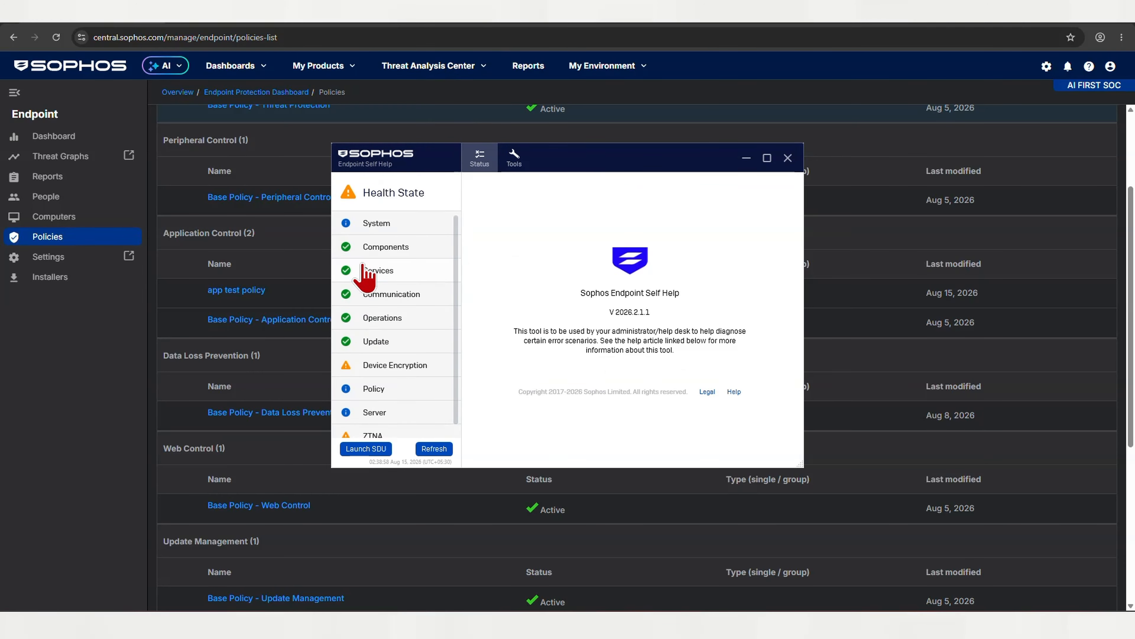
{"action": "scroll", "coordinate": [365, 277], "scroll_direction": "down", "scroll_amount": 1}
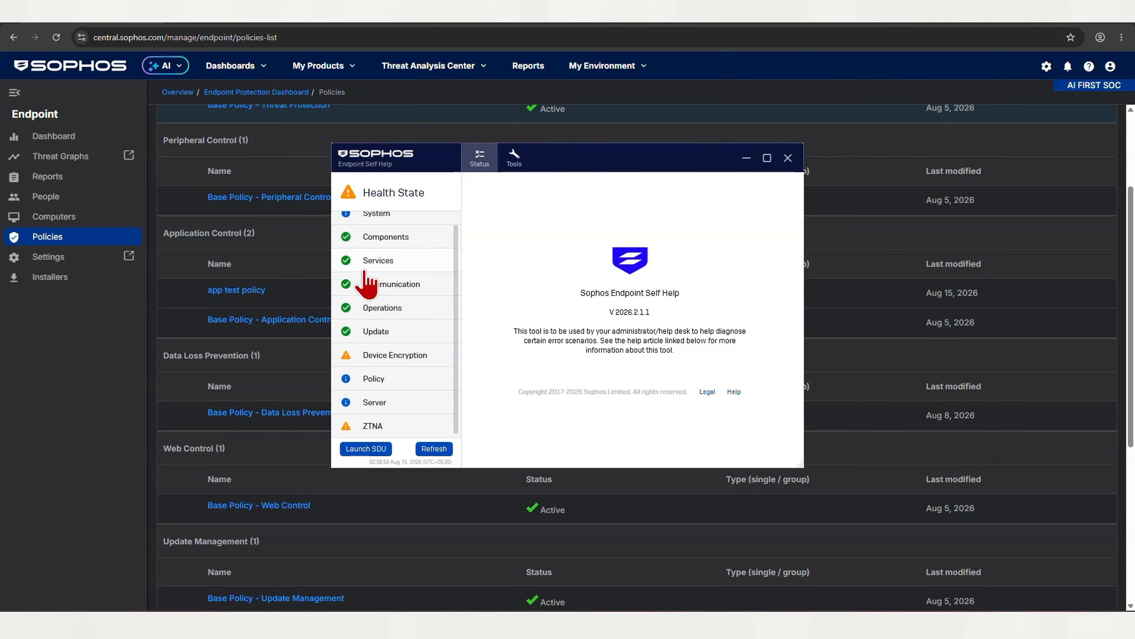
{"action": "left_click", "coordinate": [367, 263]}
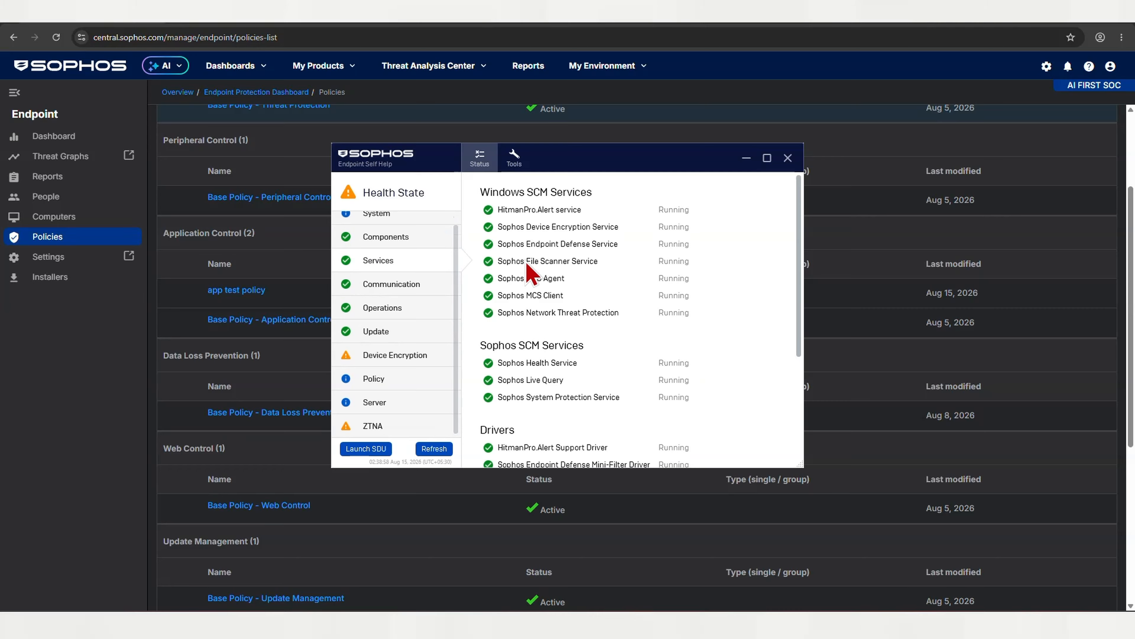
{"action": "scroll", "coordinate": [581, 314], "scroll_direction": "down", "scroll_amount": 4}
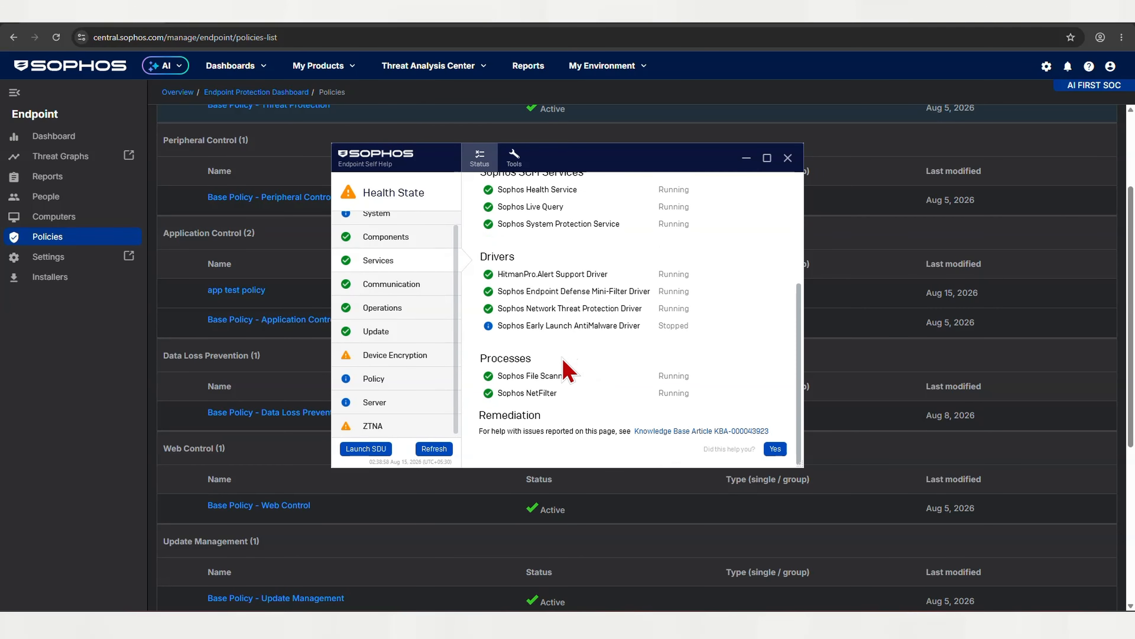
{"action": "left_click", "coordinate": [746, 158]}
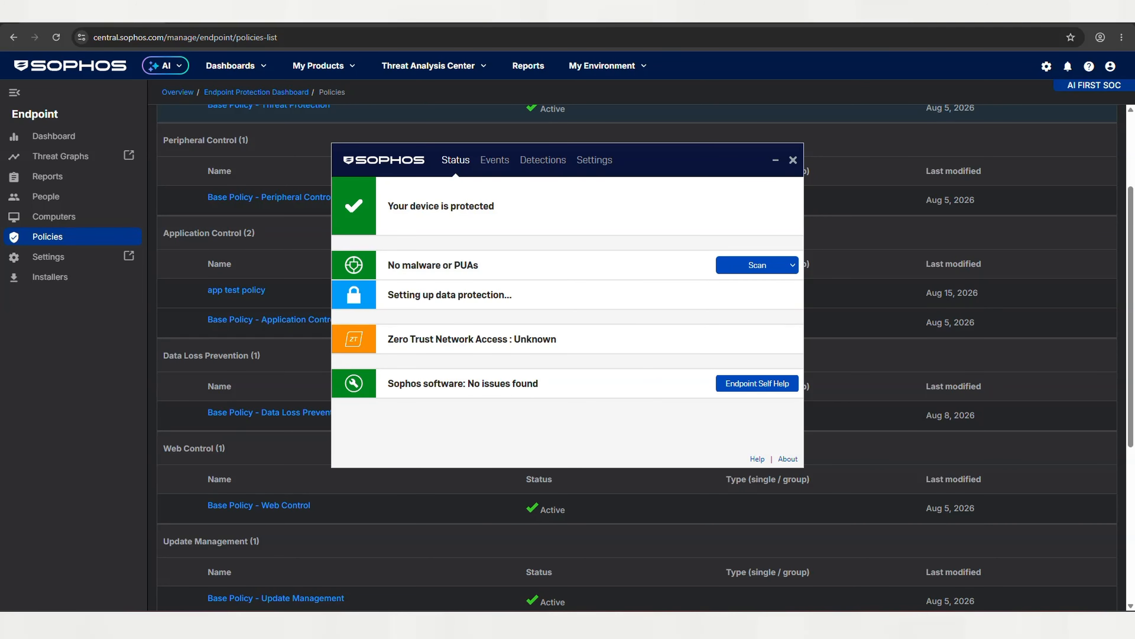
{"action": "key", "text": "super"}
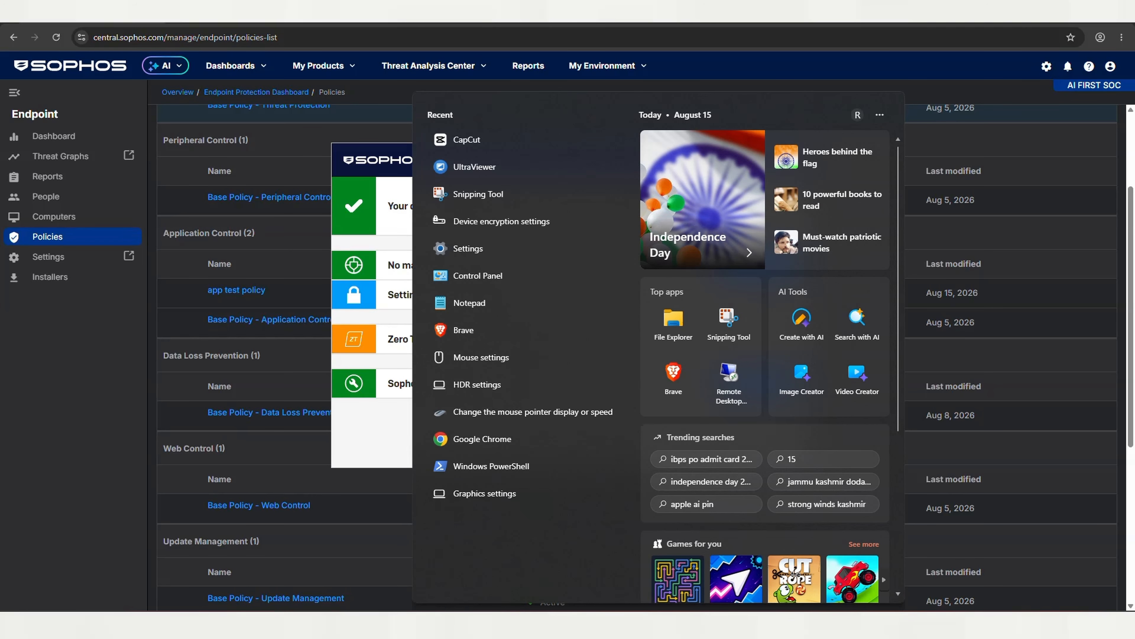
{"action": "type", "text": "ca"}
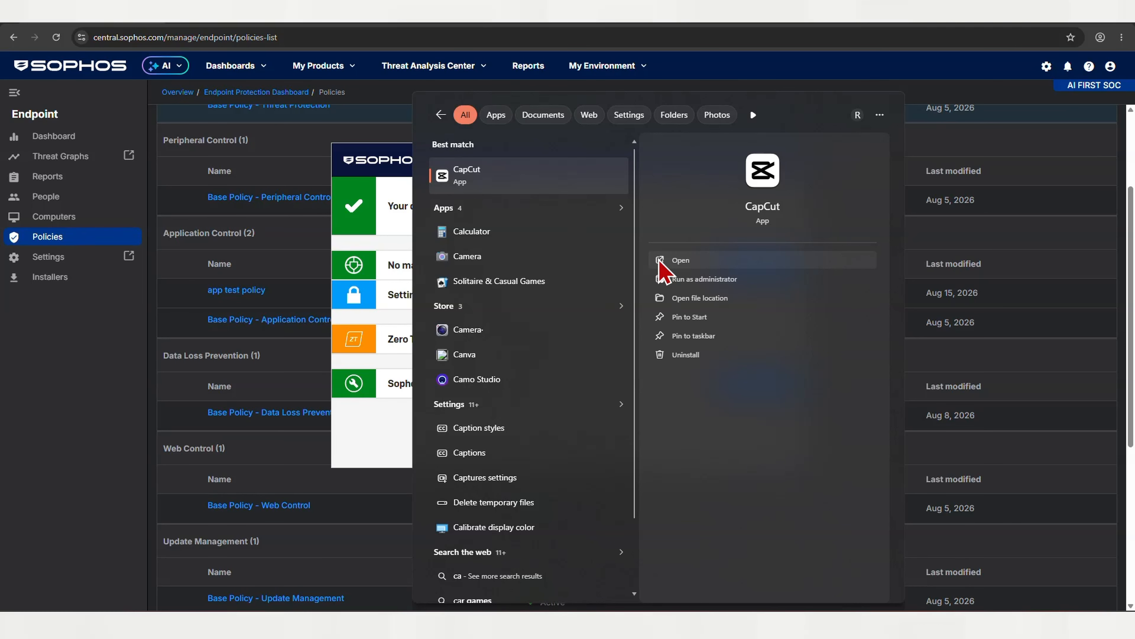
{"action": "key", "text": "Escape"}
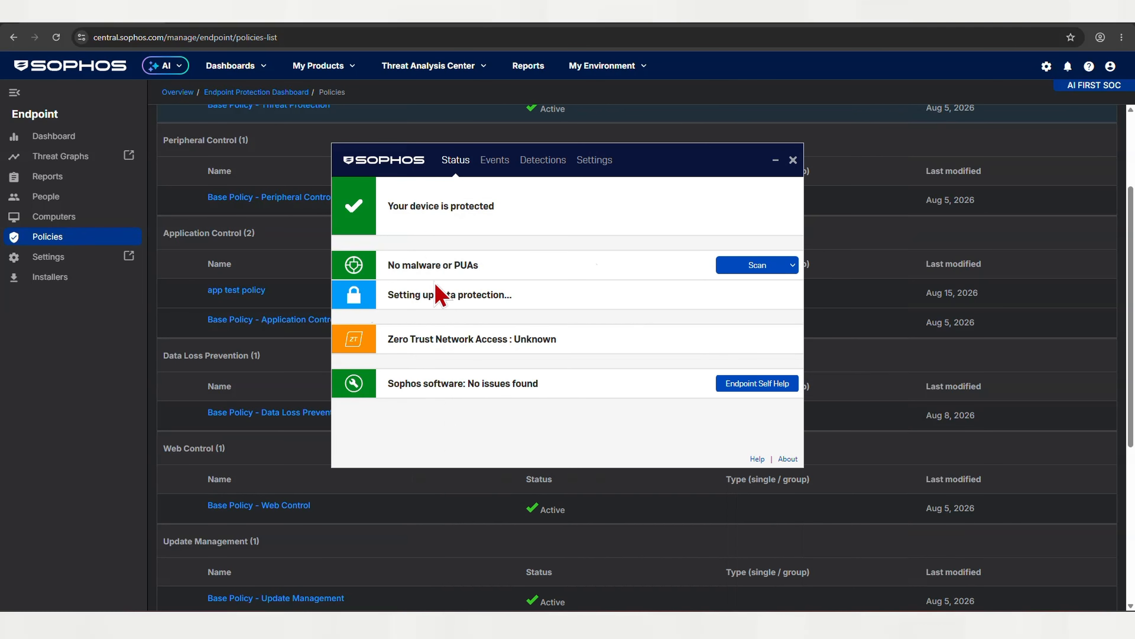
Close the Sophos Endpoint agent window and try to launch CapCut from the recent Windows apps to test the policy
{"action": "left_click", "coordinate": [789, 162]}
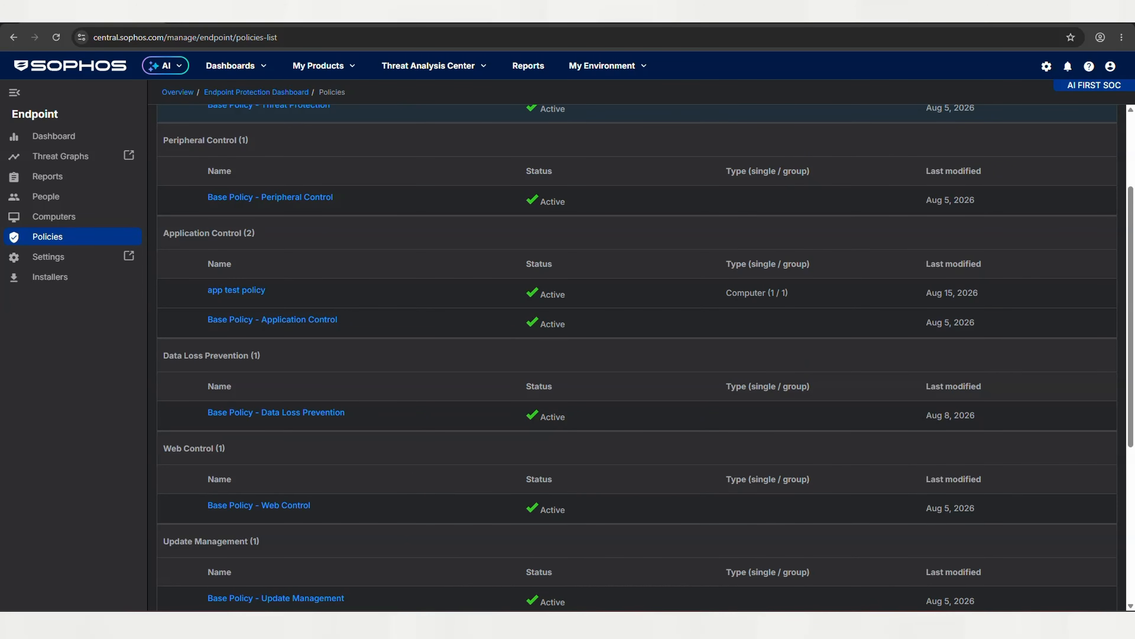
{"action": "key", "text": "super"}
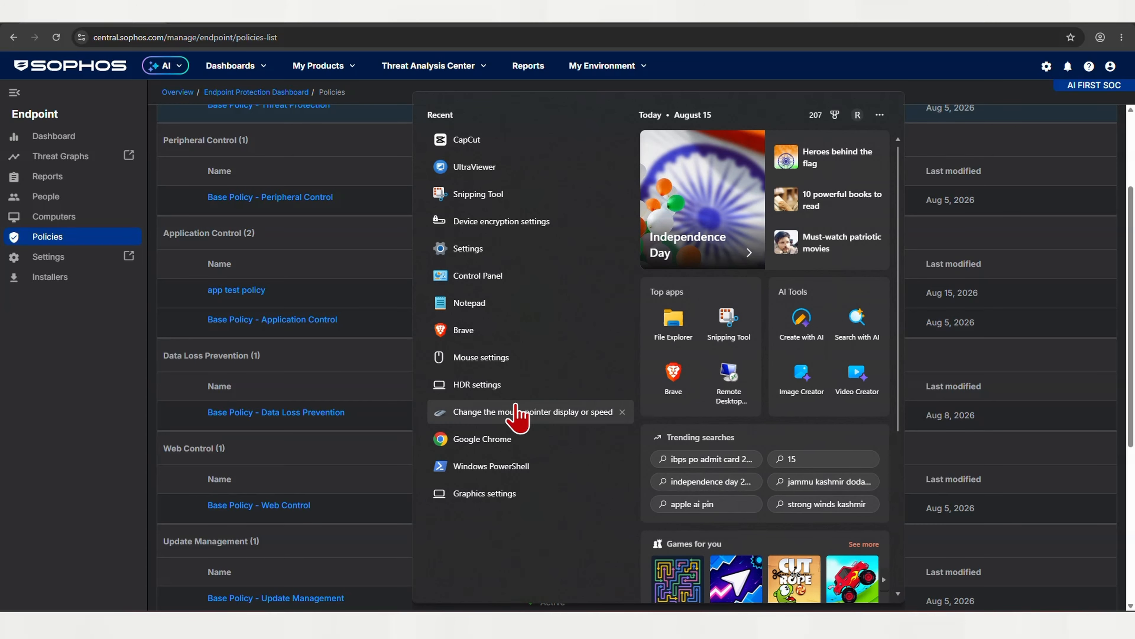
{"action": "right_click", "coordinate": [479, 148]}
{"action": "key", "text": "Escape"}
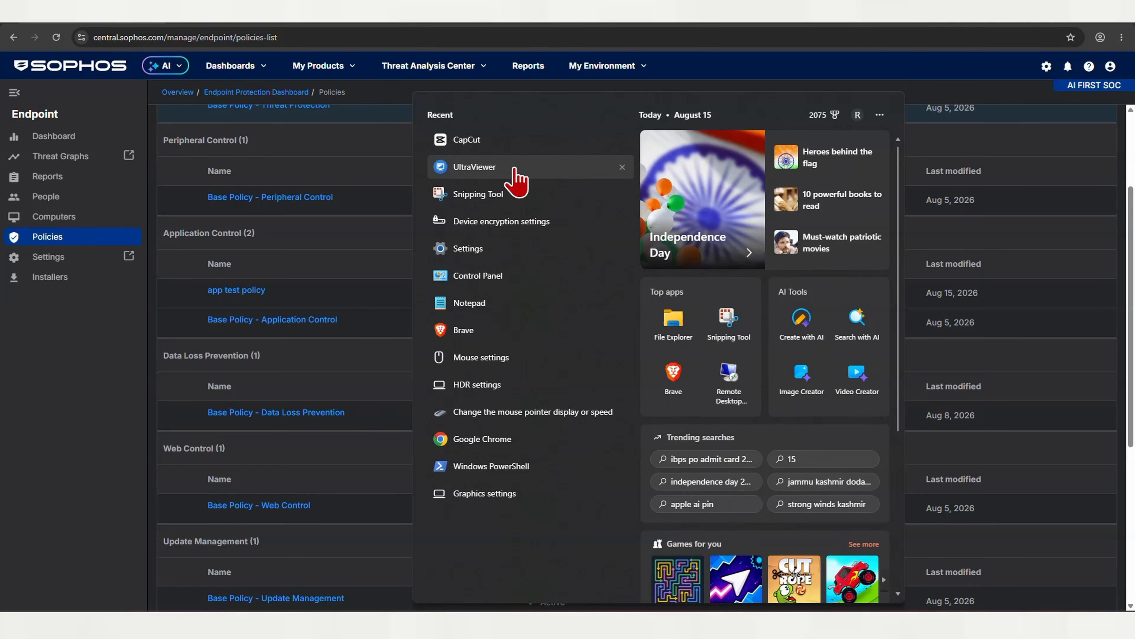
{"action": "left_click", "coordinate": [487, 147]}
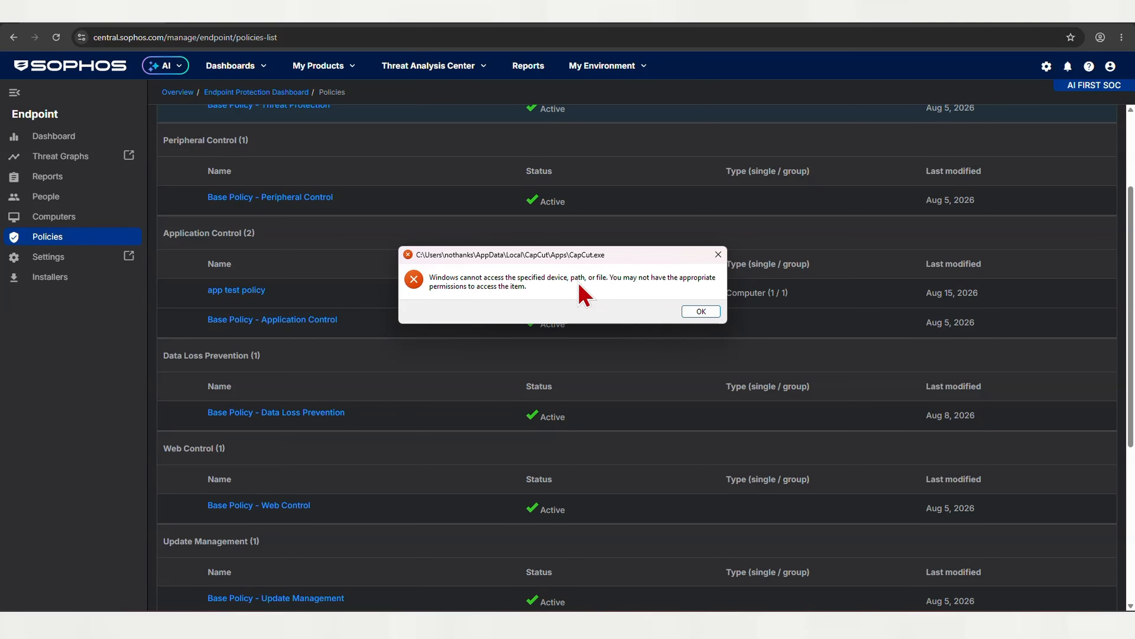
{"action": "left_click", "coordinate": [700, 311]}
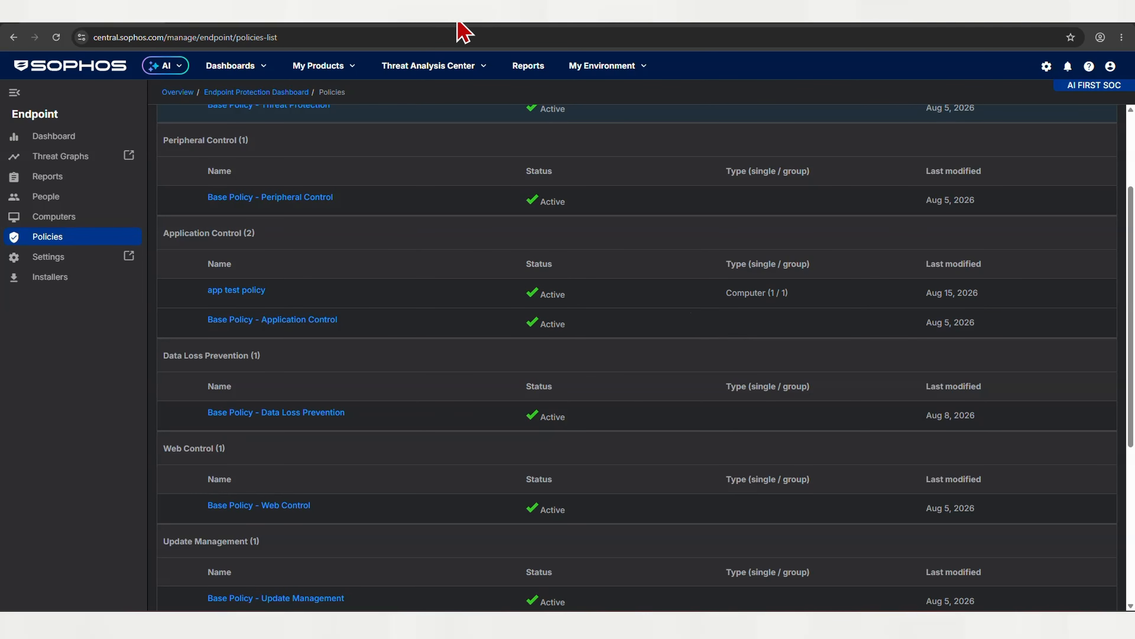